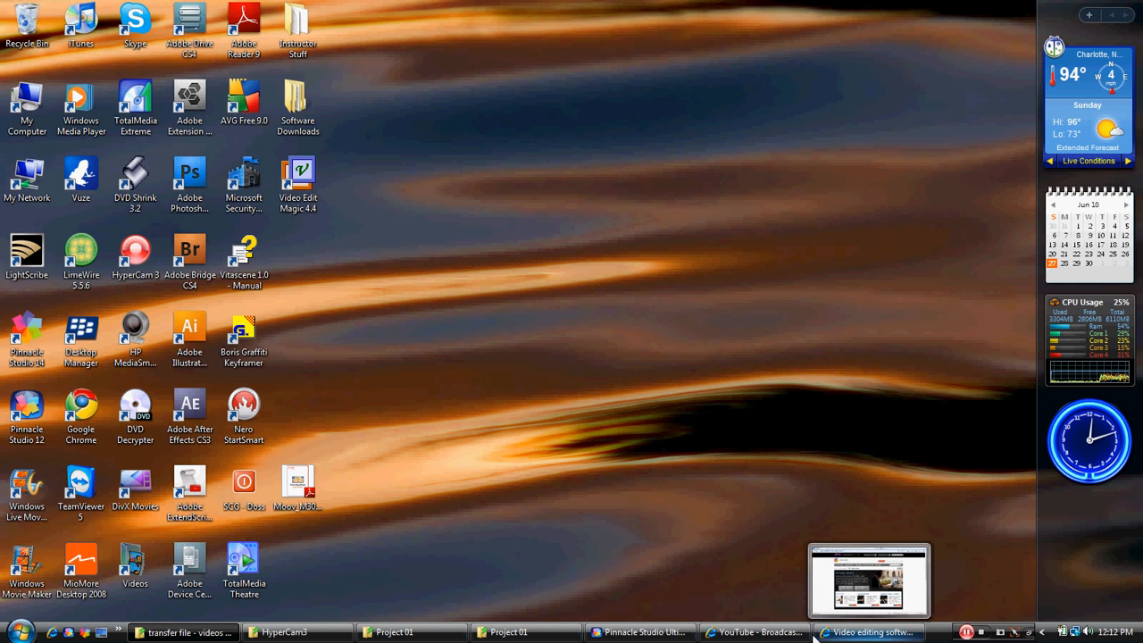
Step: Open the Video Editing products page on the Pinnacle website and decline the survey invitation
{"action": "mouse_move", "coordinate": [642, 632]}
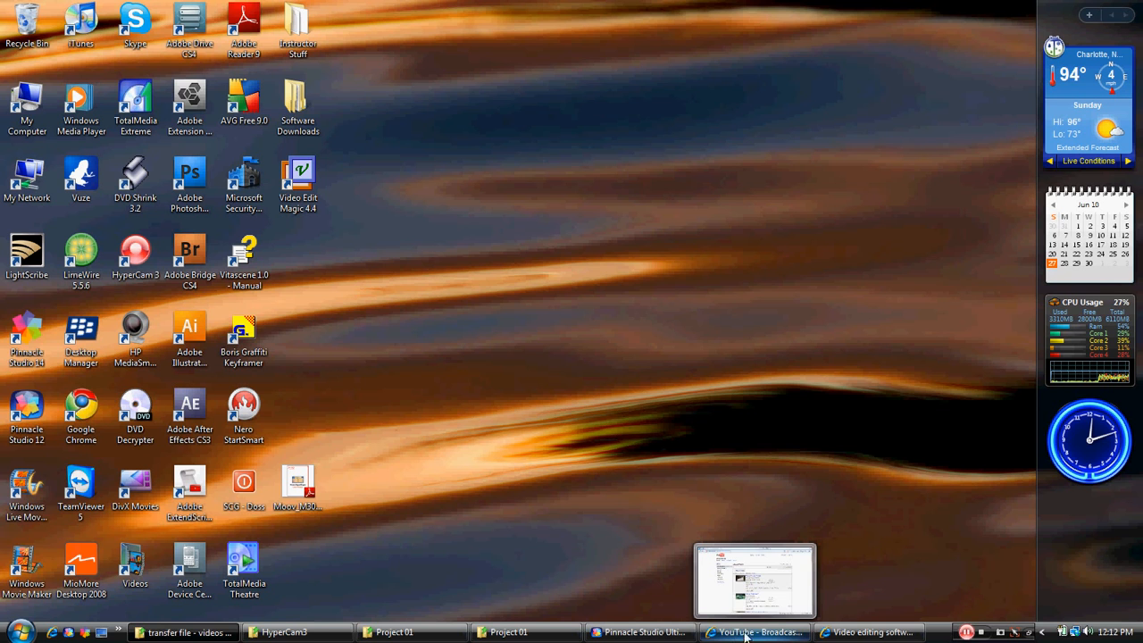
{"action": "left_click", "coordinate": [829, 635]}
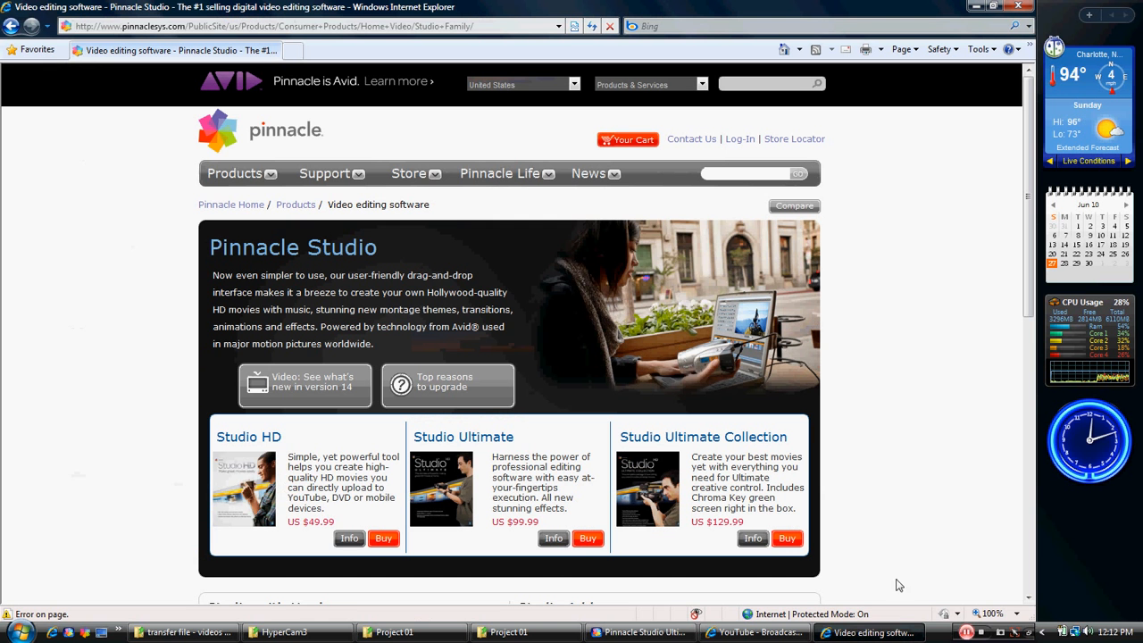
{"action": "mouse_move", "coordinate": [288, 191]}
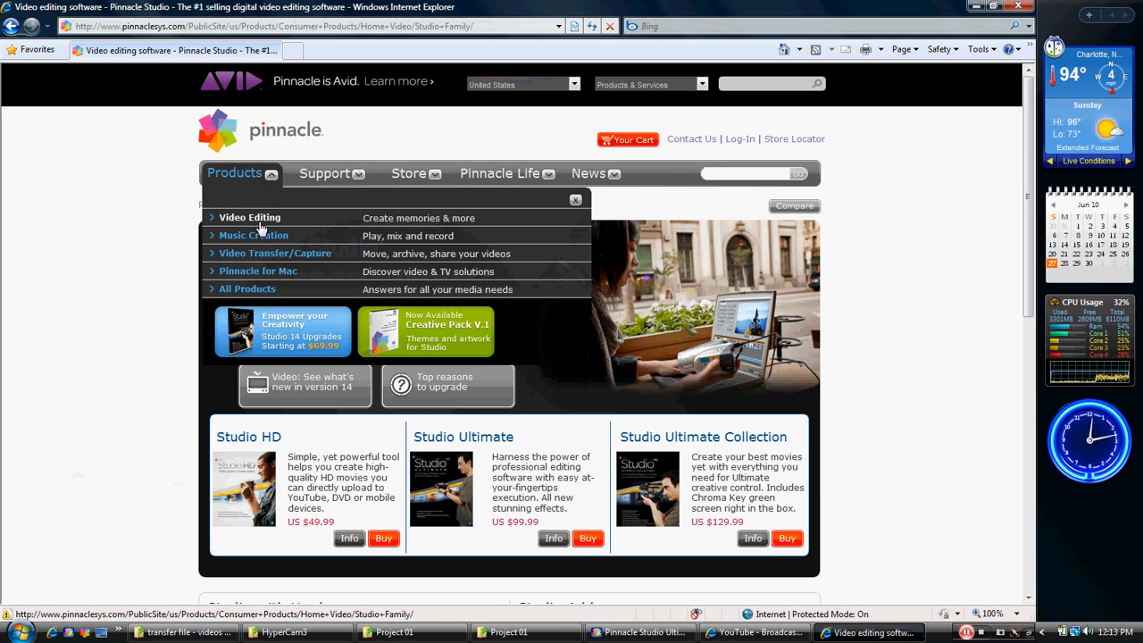
{"action": "left_click", "coordinate": [262, 222]}
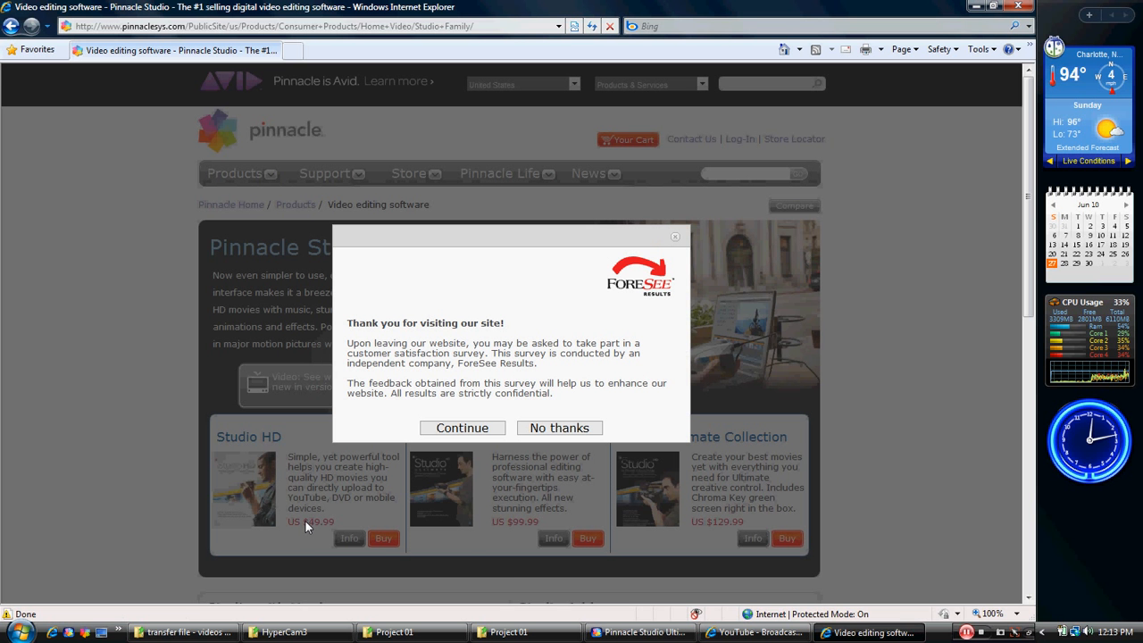
{"action": "left_click", "coordinate": [560, 428]}
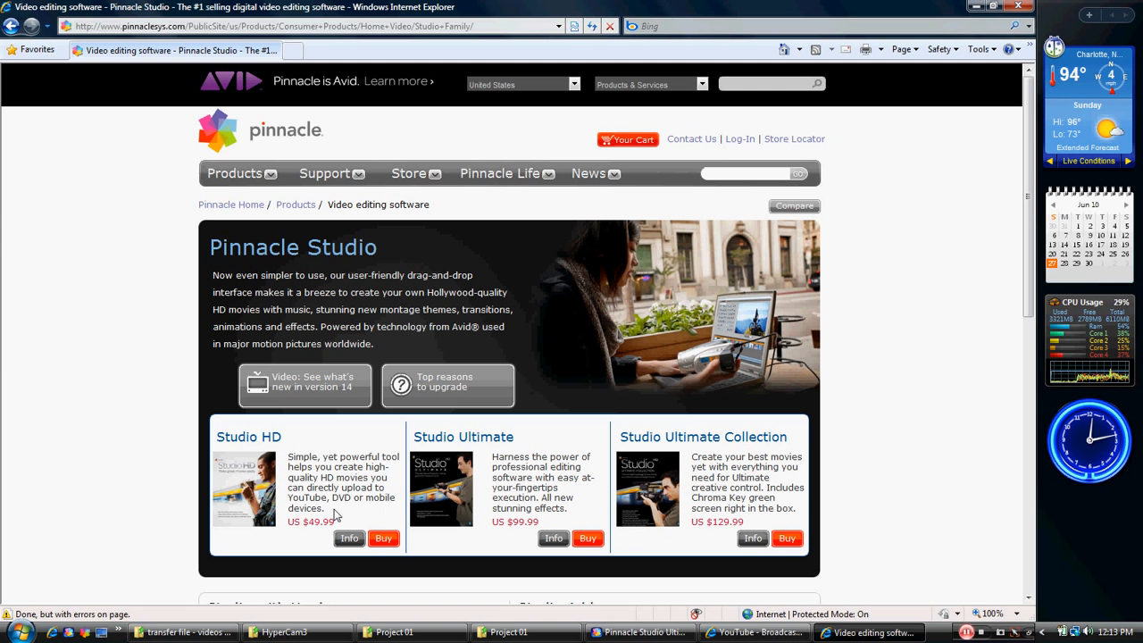
Step: Switch to Pinnacle Studio, browse to Beast > Project 01 in the album, and place the 16 & 23 Rust CTF 3rd.M2TS clip on the video track
{"action": "left_click", "coordinate": [657, 632]}
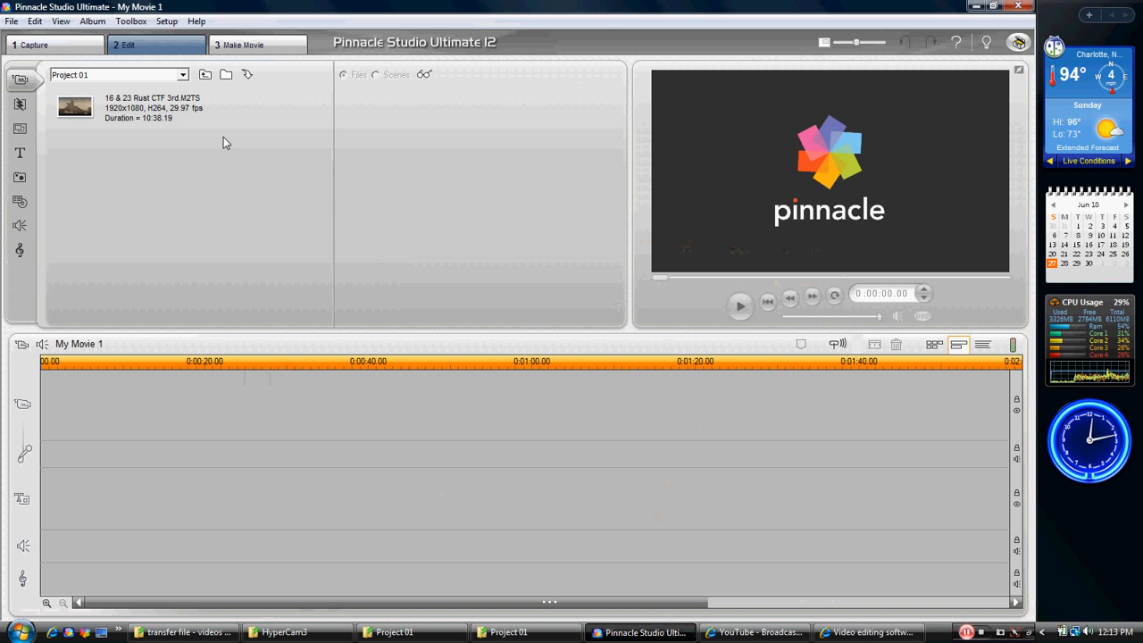
{"action": "left_click", "coordinate": [204, 76]}
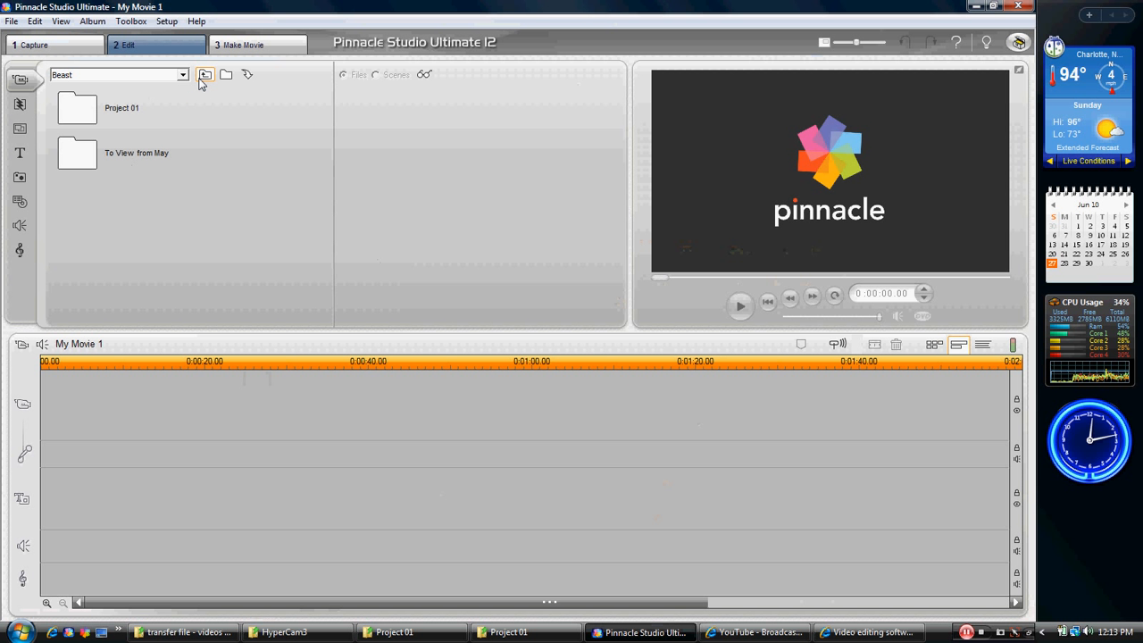
{"action": "left_click", "coordinate": [203, 76]}
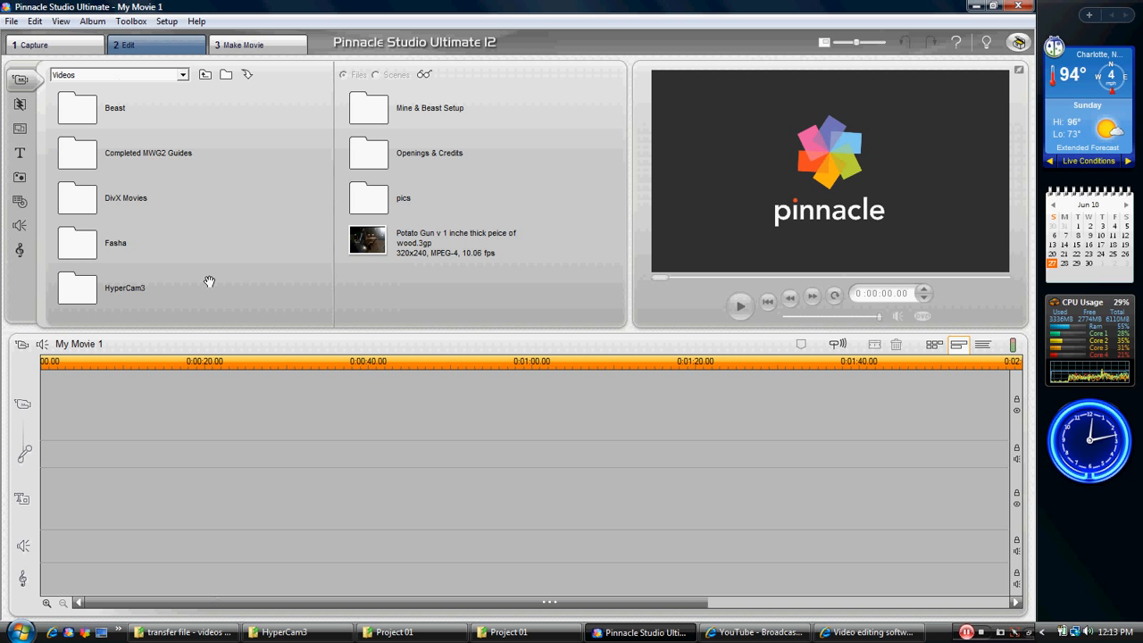
{"action": "double_click", "coordinate": [76, 112]}
{"action": "double_click", "coordinate": [77, 111]}
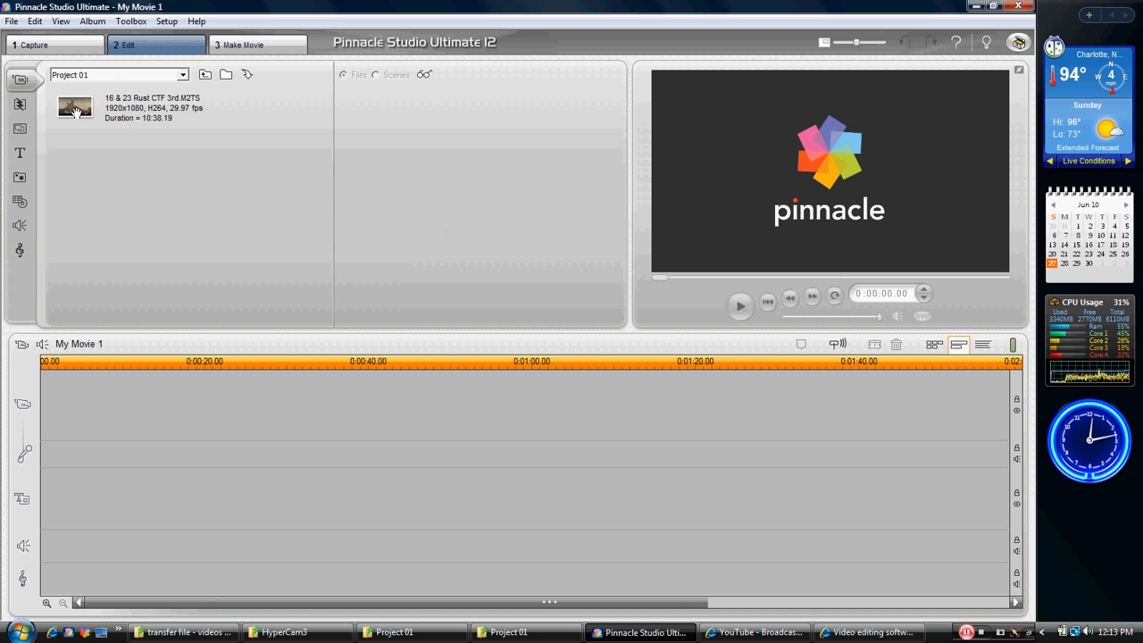
{"action": "left_click_drag", "start_coordinate": [77, 111], "coordinate": [93, 408]}
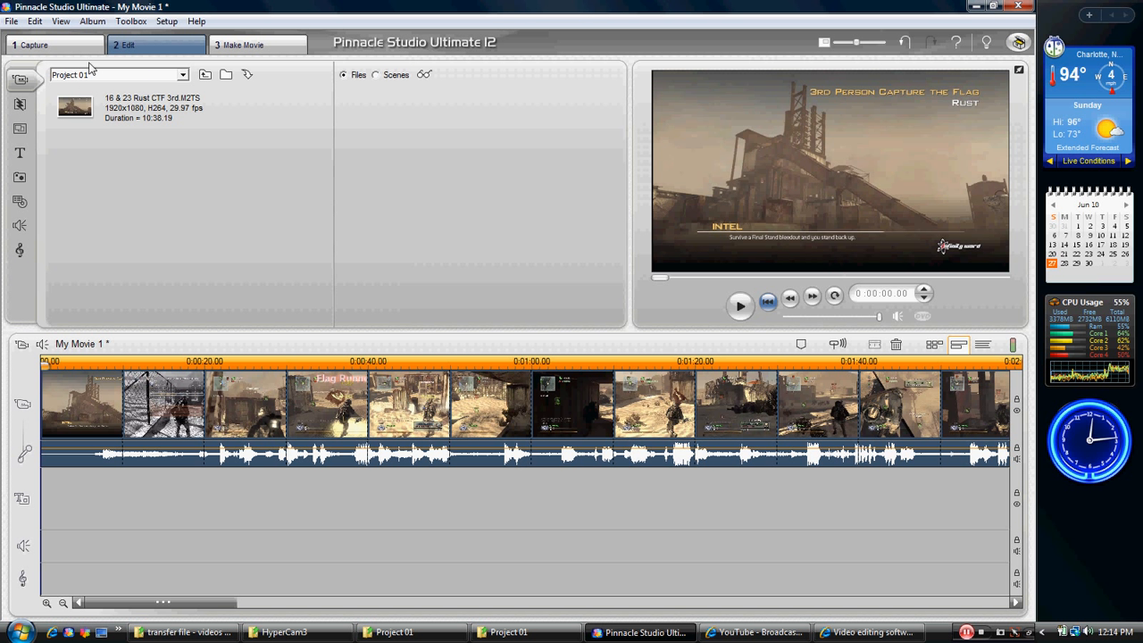
Step: Check the capture and import source options without choosing one, and look over the timeline through to the clip's end
{"action": "left_click", "coordinate": [36, 45]}
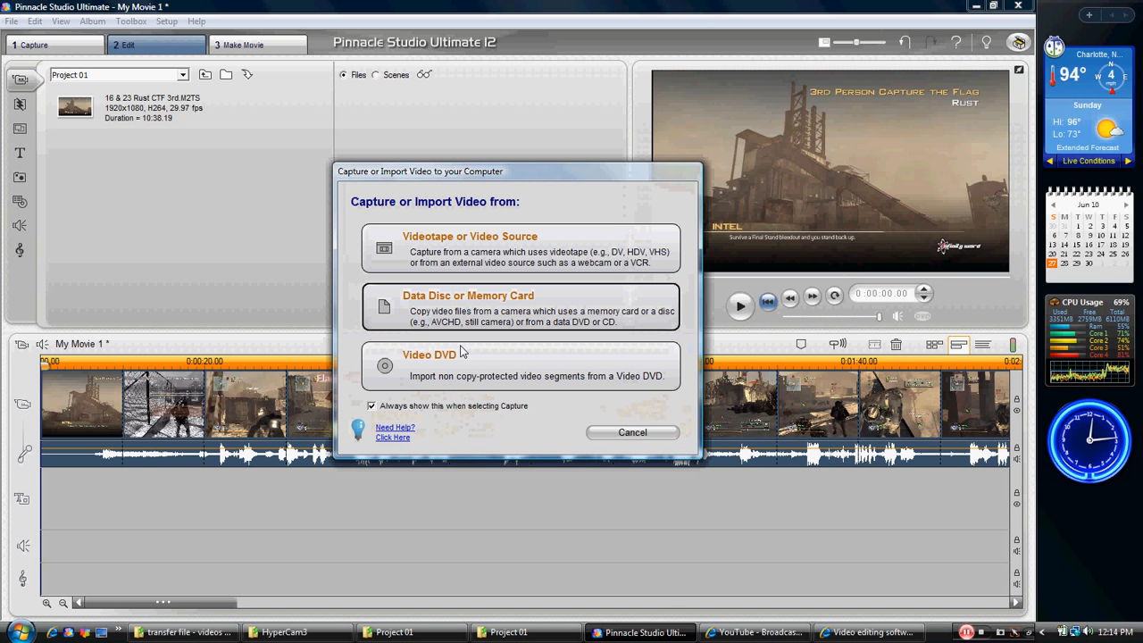
{"action": "left_click", "coordinate": [633, 432]}
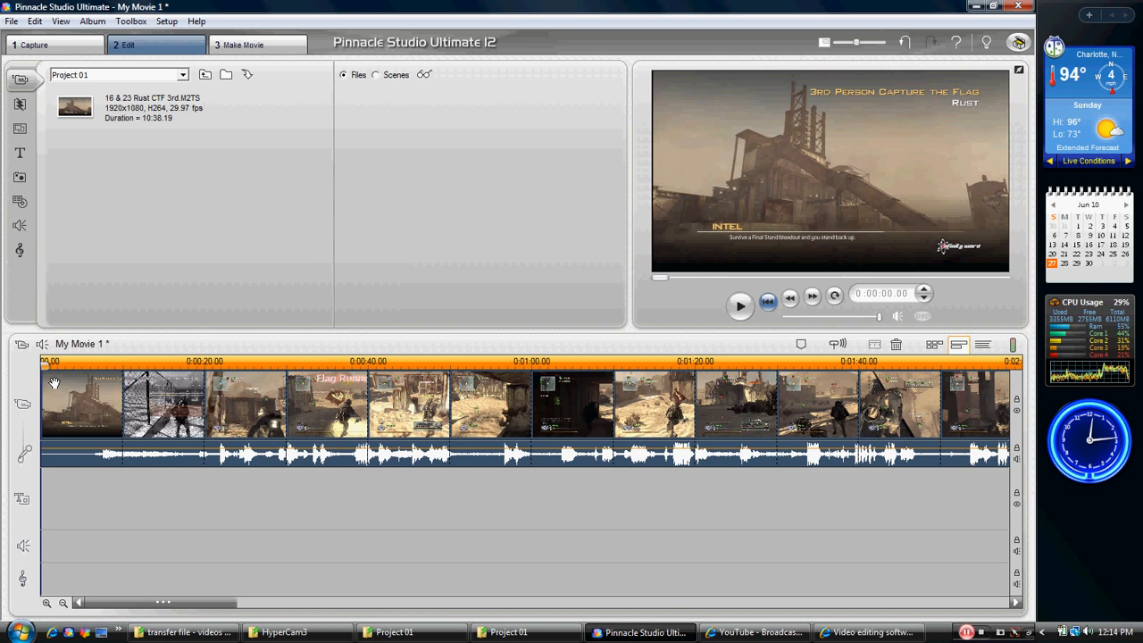
{"action": "left_click_drag", "start_coordinate": [153, 606], "coordinate": [869, 597]}
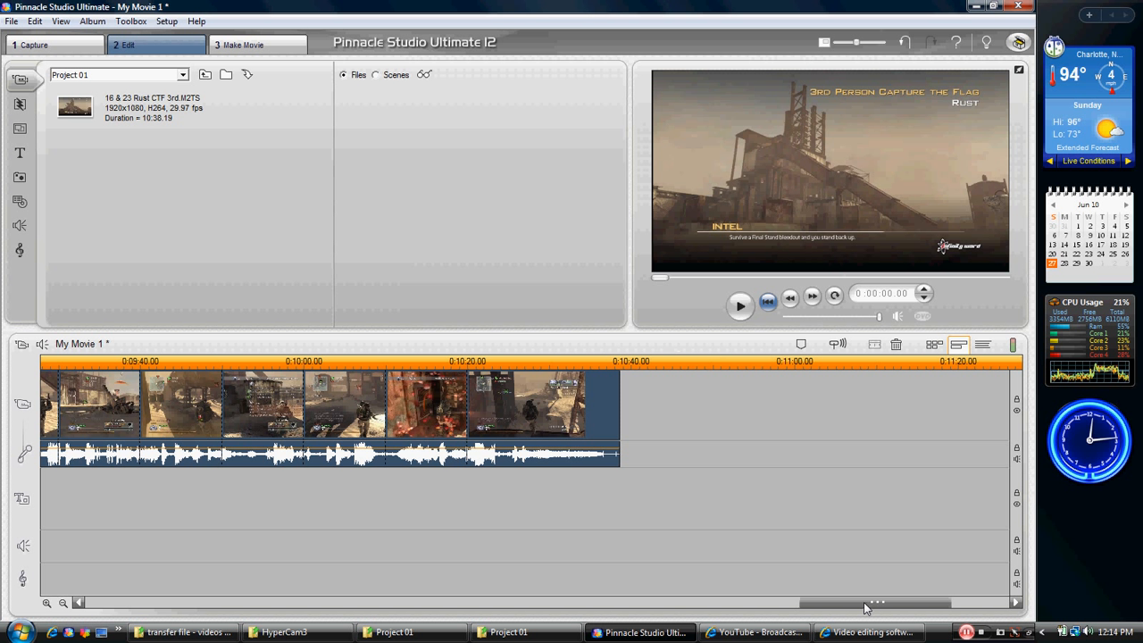
{"action": "left_click_drag", "start_coordinate": [865, 609], "coordinate": [122, 630]}
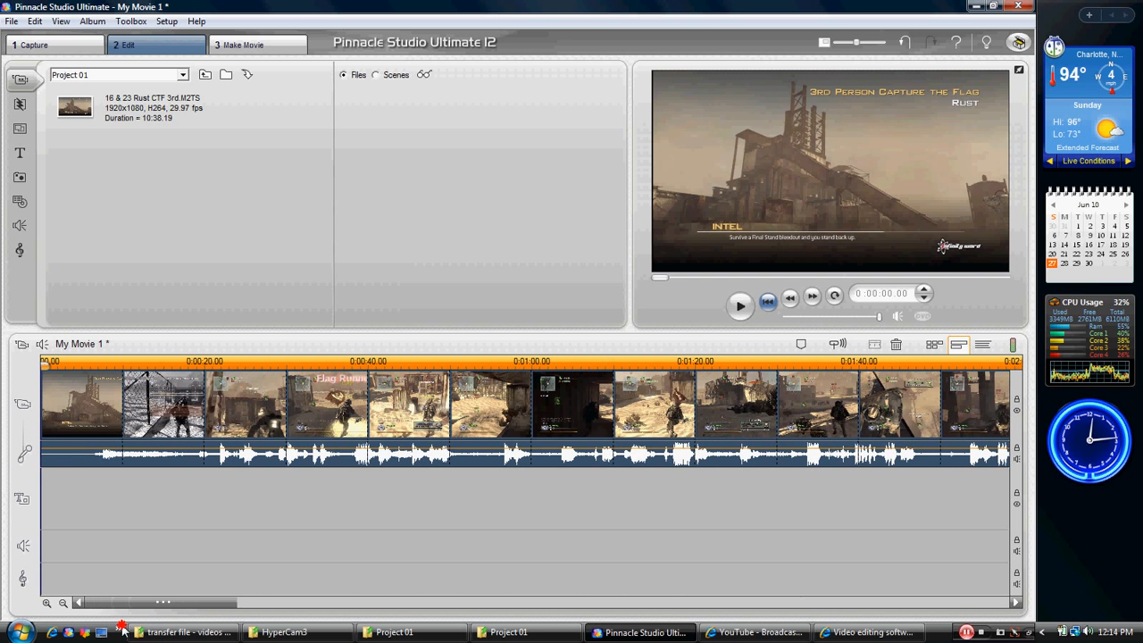
Step: Delete the first two scenes of the clip from the timeline, the map loading screen and the black-and-white fence scene
{"action": "right_click", "coordinate": [85, 401]}
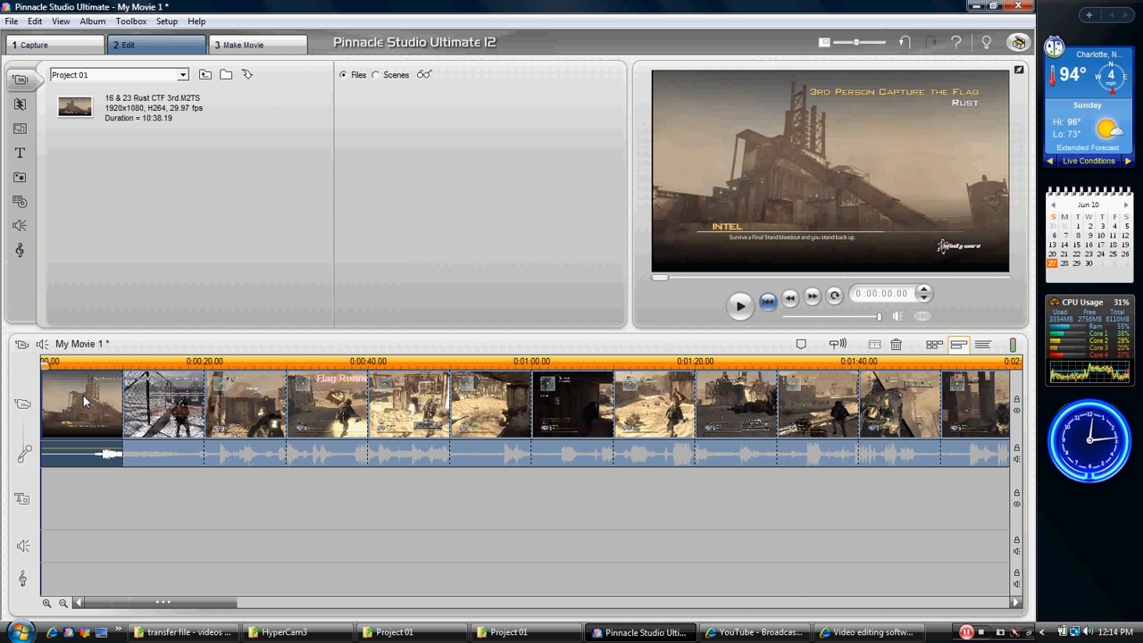
{"action": "left_click", "coordinate": [154, 84]}
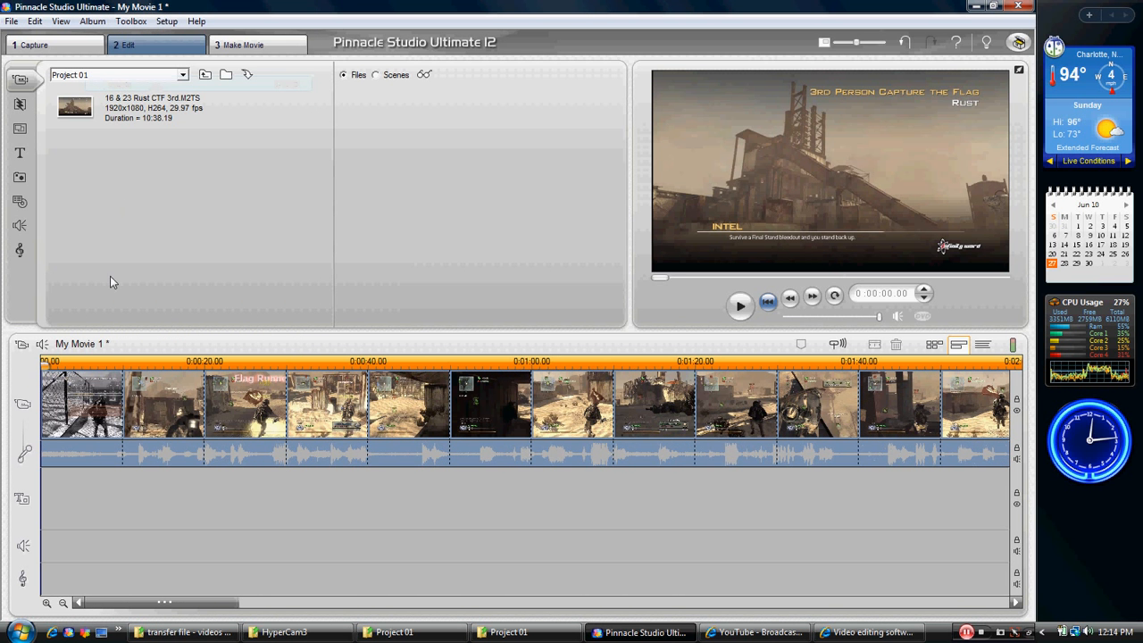
{"action": "right_click", "coordinate": [87, 381]}
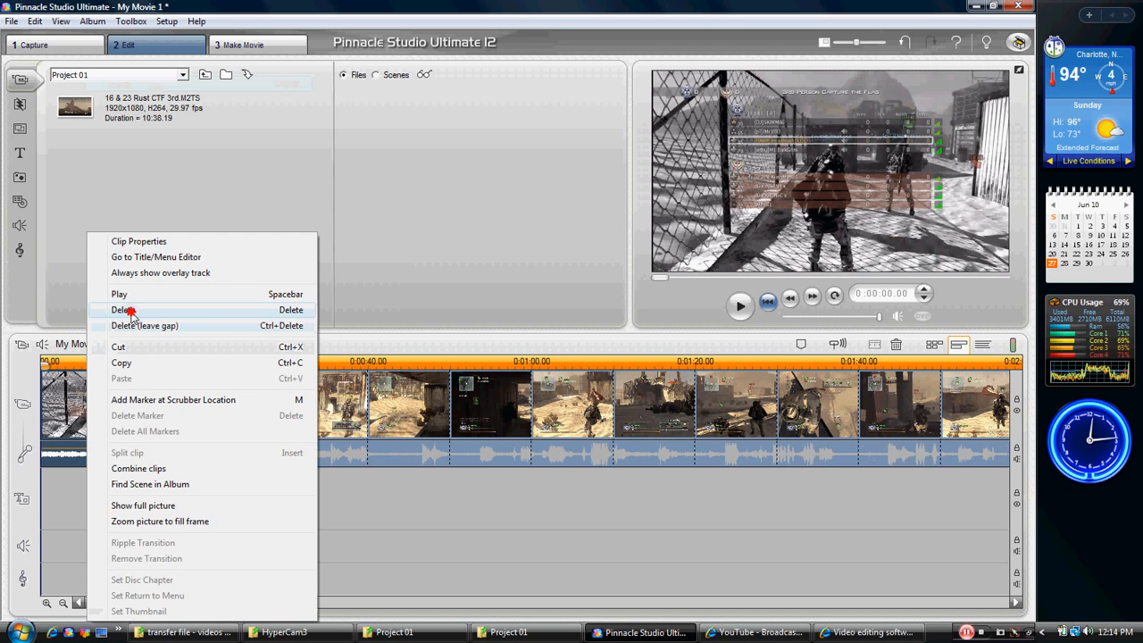
{"action": "left_click", "coordinate": [129, 306]}
Step: Select every scene from 0:00:20 to the end of the timeline and delete them together
{"action": "left_click", "coordinate": [229, 429]}
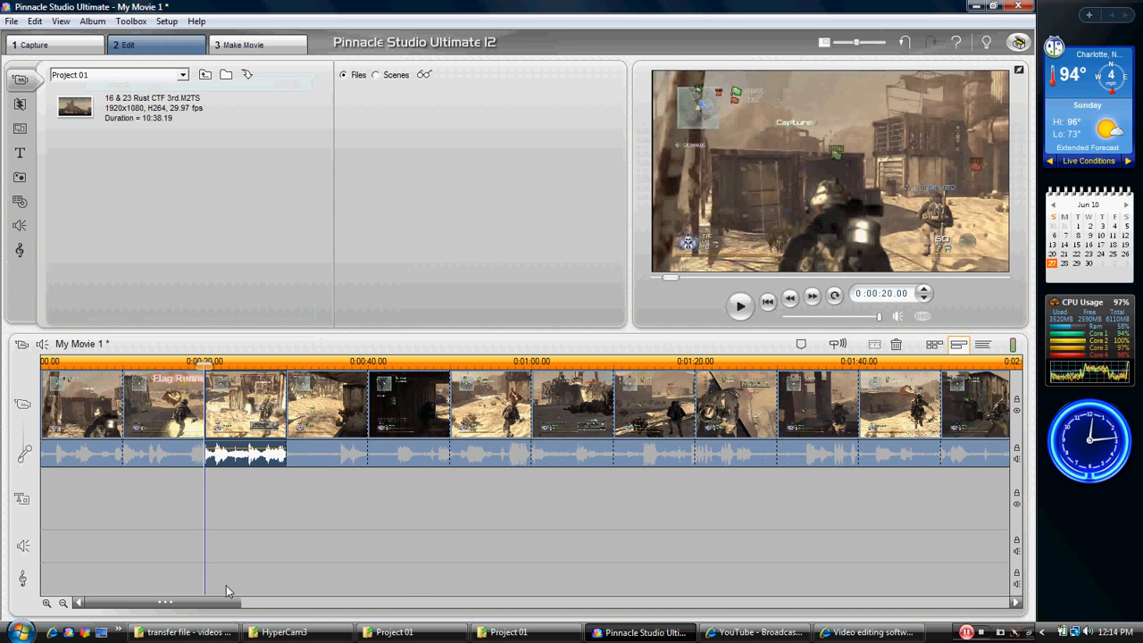
{"action": "left_click_drag", "start_coordinate": [228, 599], "coordinate": [925, 587]}
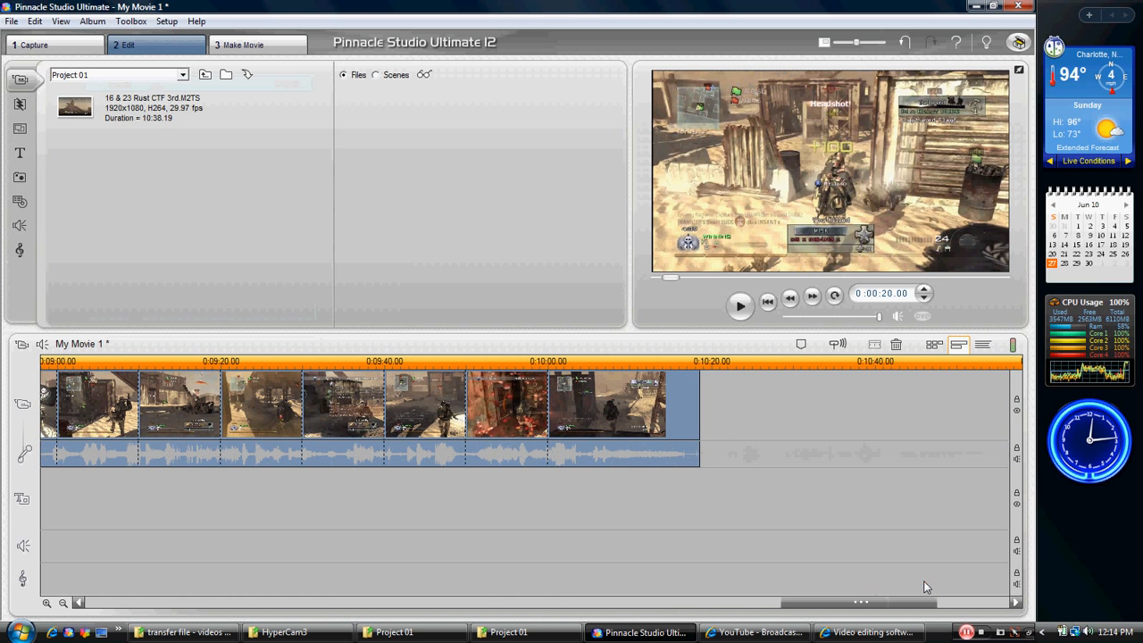
{"action": "right_click", "coordinate": [623, 437]}
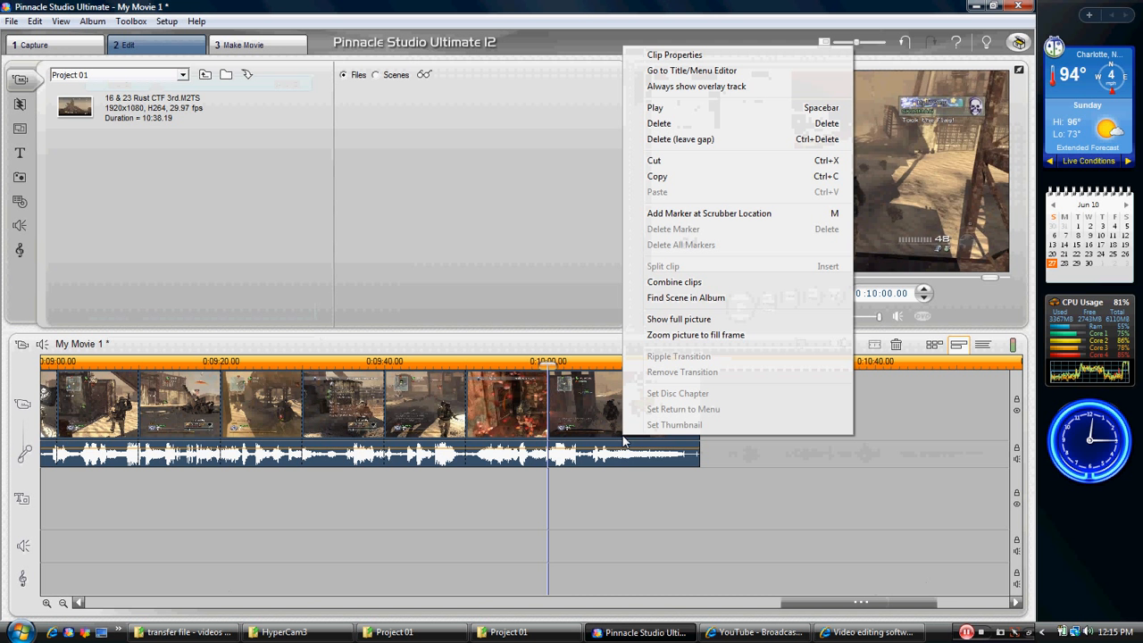
{"action": "left_click", "coordinate": [661, 123]}
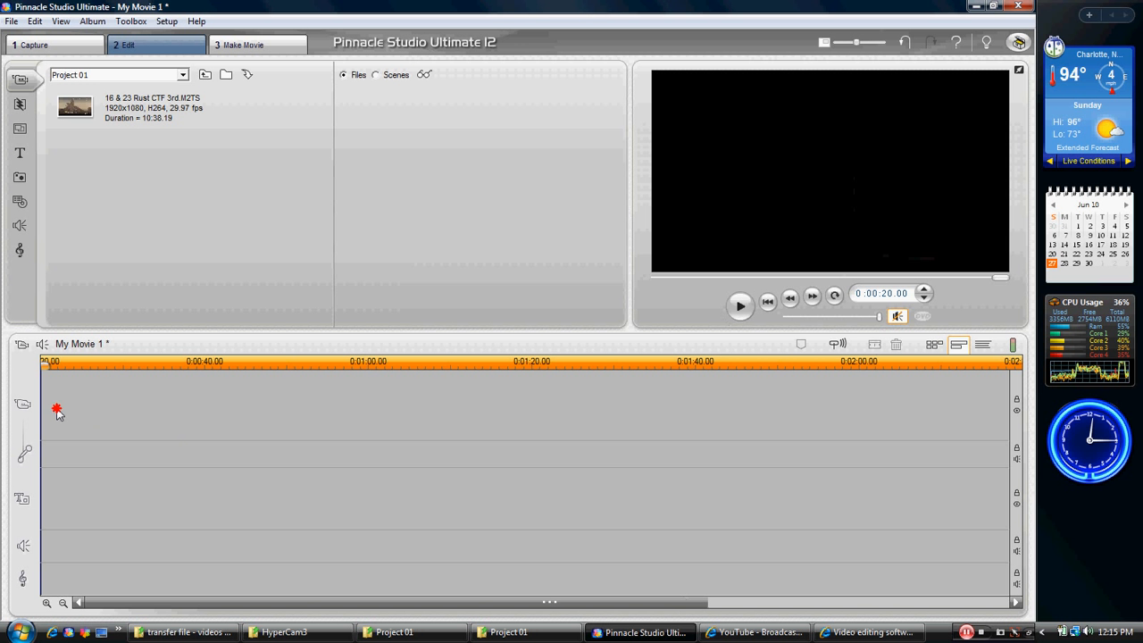
Step: Try placing the album clip after the remaining scenes, and undo both that placement and the preceding deletion
{"action": "left_click_drag", "start_coordinate": [75, 109], "coordinate": [105, 400]}
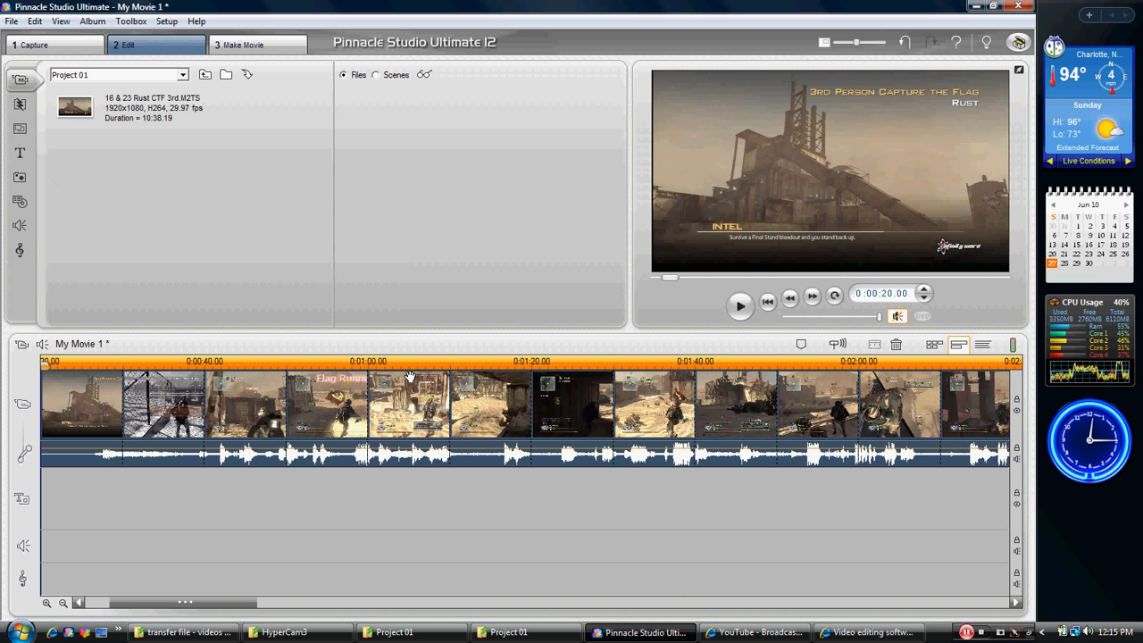
{"action": "left_click", "coordinate": [906, 43]}
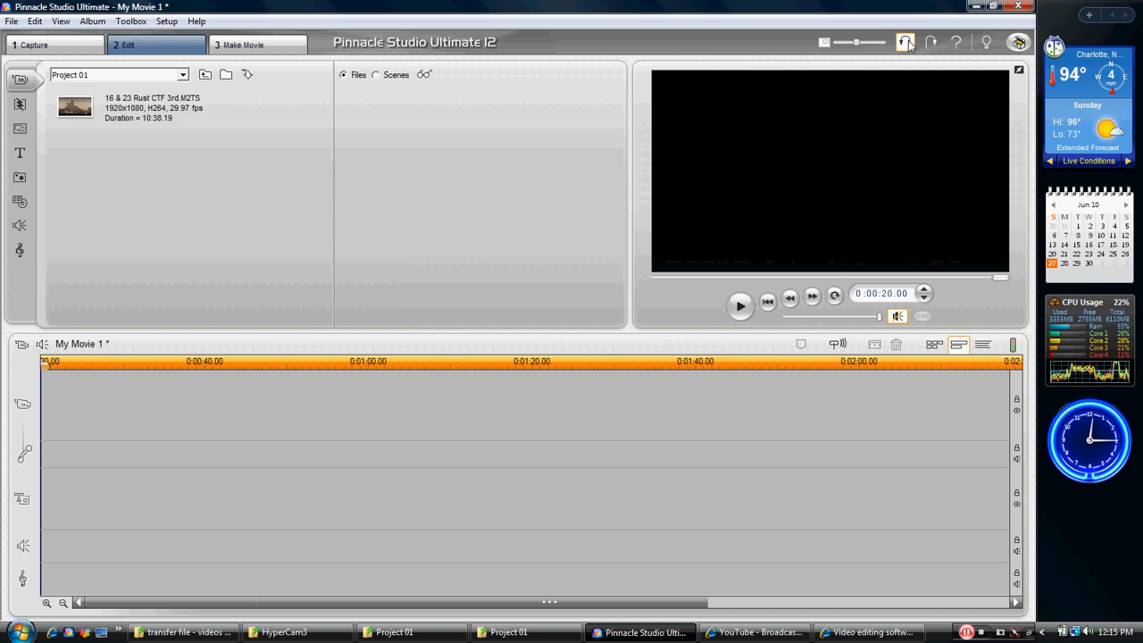
{"action": "left_click", "coordinate": [906, 42]}
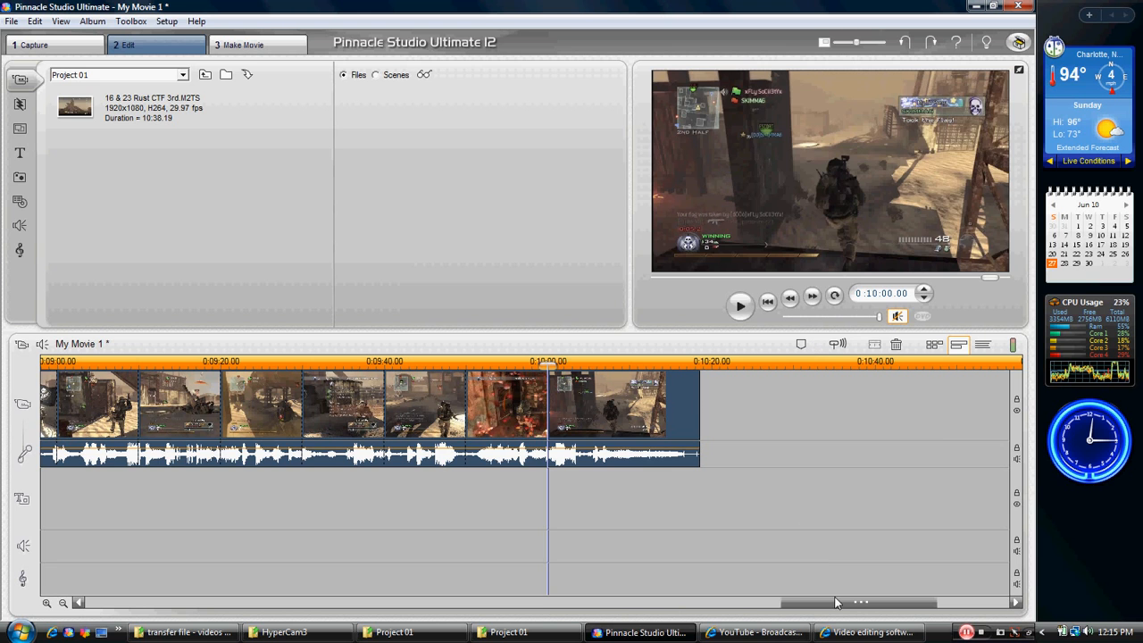
Step: Cut all scenes from 0:00:20 to the timeline's end and place the 16 & 23 Rust CTF 3rd.M2TS clip there instead
{"action": "left_click_drag", "start_coordinate": [821, 604], "coordinate": [122, 610]}
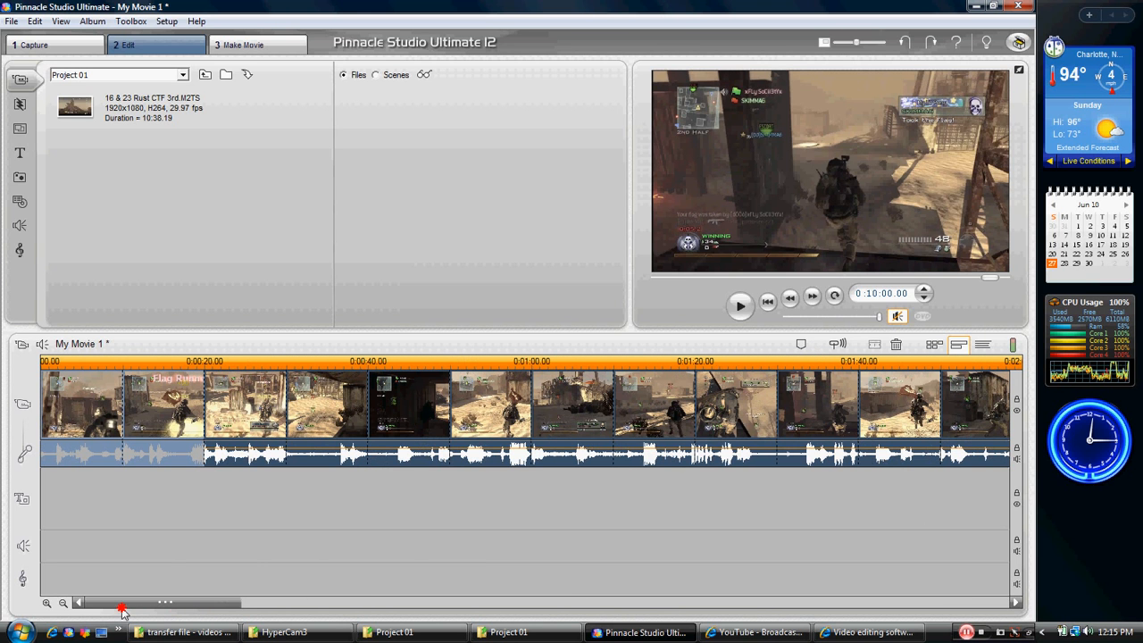
{"action": "left_click", "coordinate": [255, 418]}
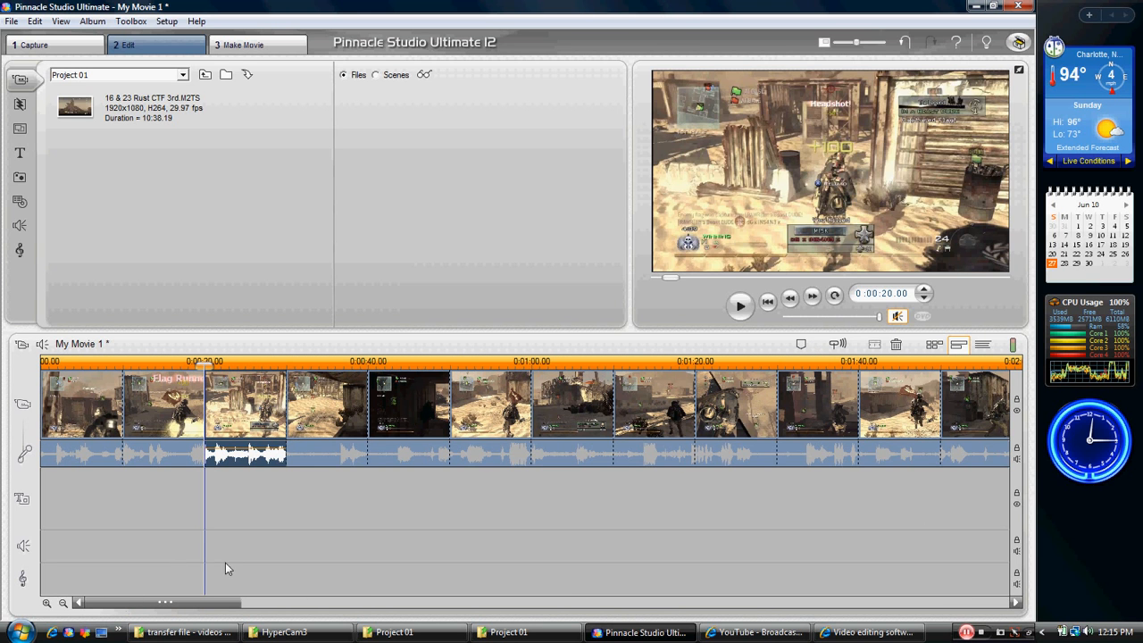
{"action": "left_click_drag", "start_coordinate": [223, 604], "coordinate": [888, 553]}
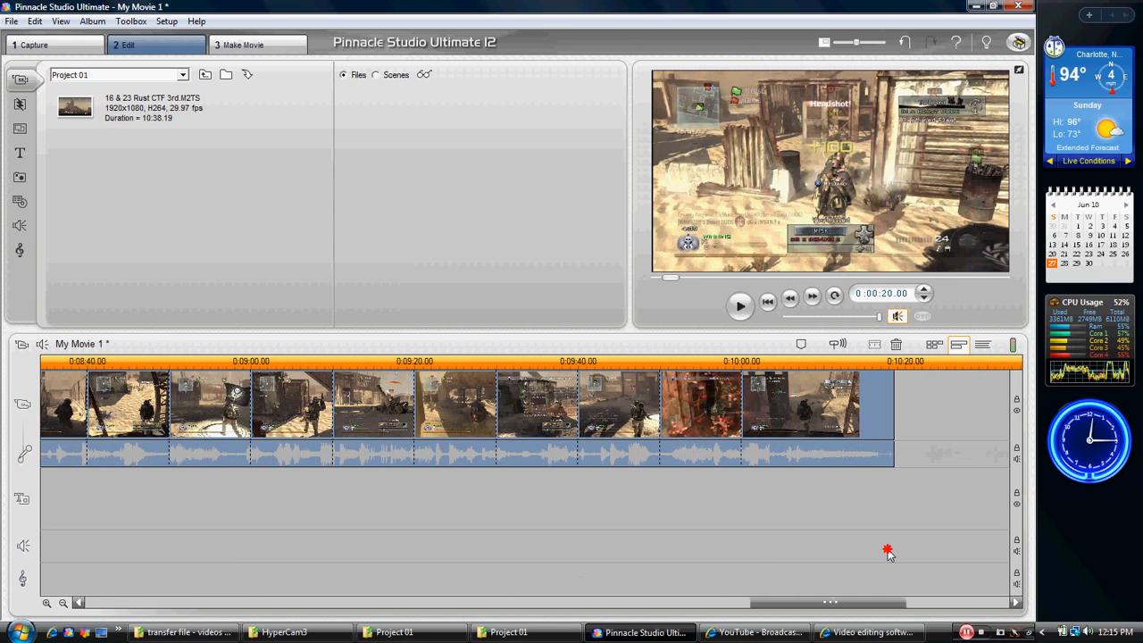
{"action": "right_click", "coordinate": [830, 433]}
{"action": "left_click", "coordinate": [631, 156]}
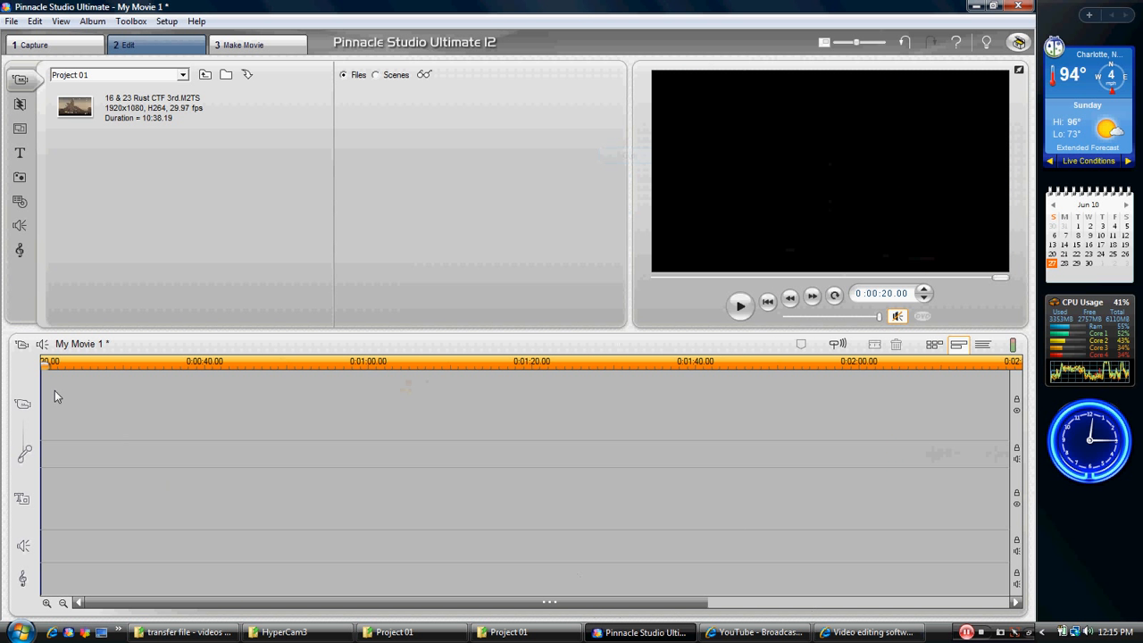
{"action": "left_click_drag", "start_coordinate": [81, 111], "coordinate": [92, 401]}
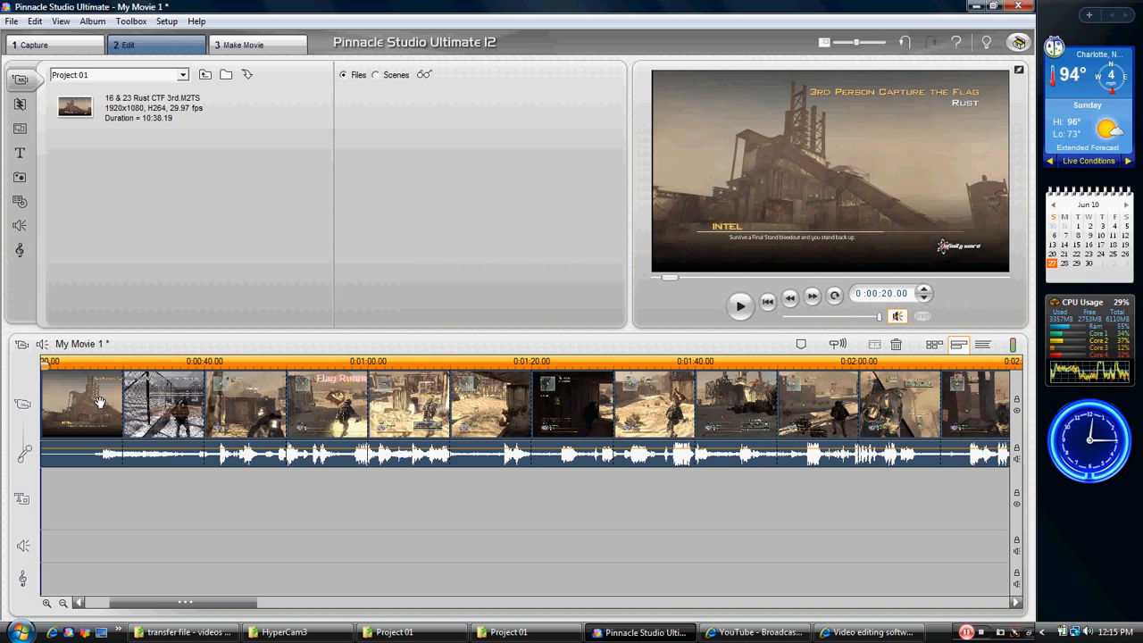
Step: Delete the five consecutive scenes from 0:00:30 to 0:01:20, starting with the black-and-white fence scene
{"action": "left_click", "coordinate": [173, 420]}
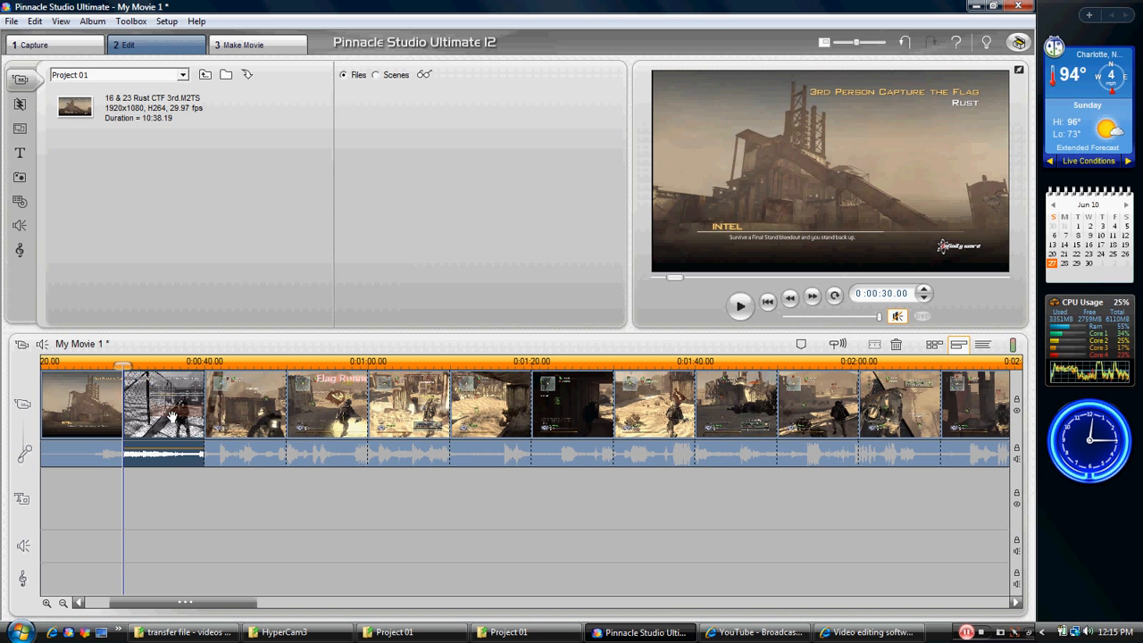
{"action": "left_click", "coordinate": [513, 416], "text": "shift"}
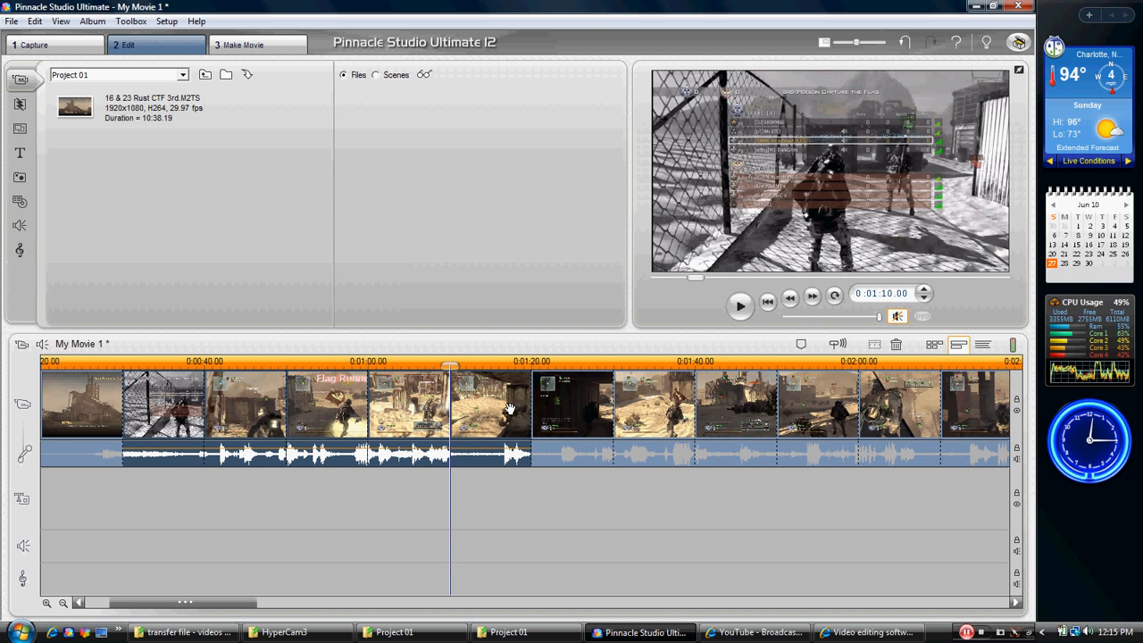
{"action": "right_click", "coordinate": [512, 415]}
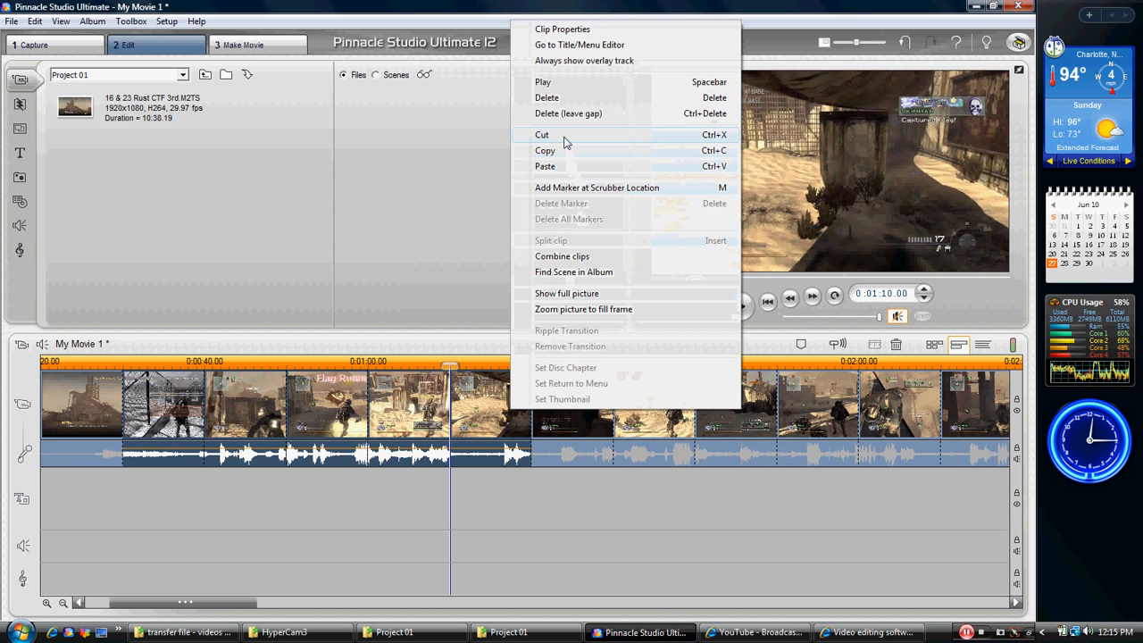
{"action": "left_click", "coordinate": [565, 98]}
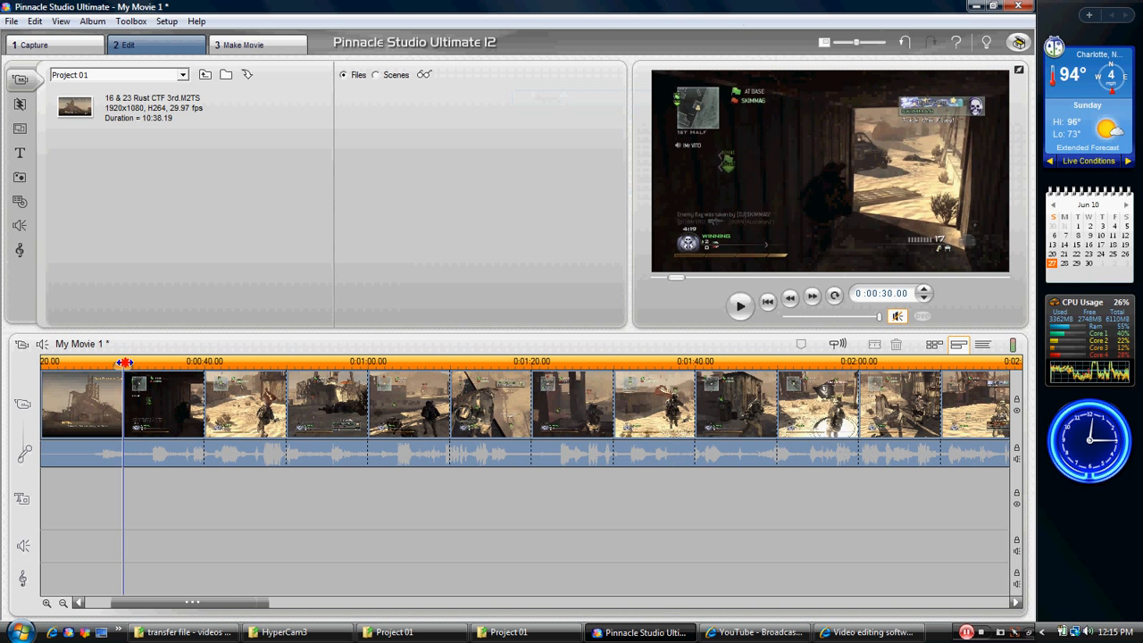
Step: Preview the movie briefly from the edited join at 0:00:30 and stop playback
{"action": "left_click_drag", "start_coordinate": [109, 362], "coordinate": [103, 361]}
{"action": "left_click", "coordinate": [734, 310]}
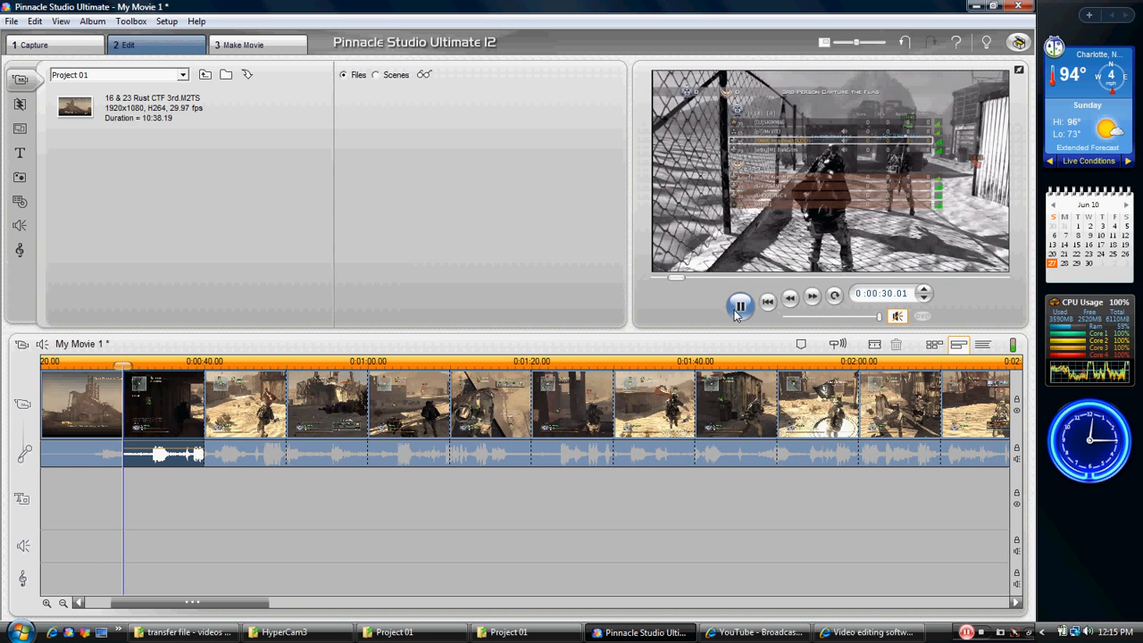
{"action": "left_click", "coordinate": [737, 309]}
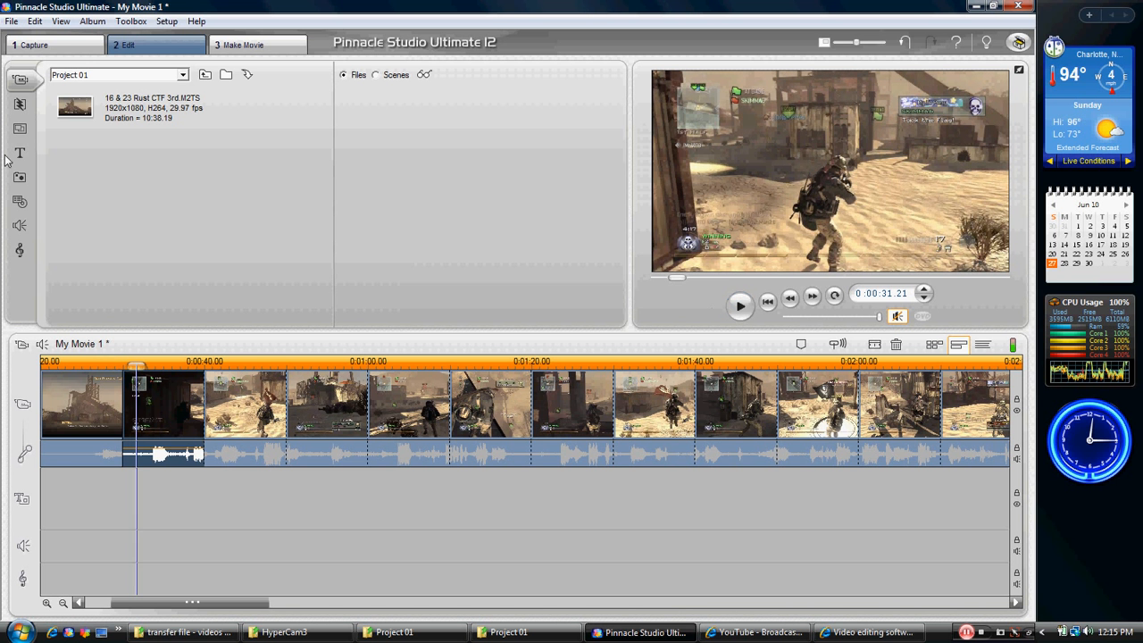
Step: Place the black downward-triangle wipe from the 2D Transitions at the join between scenes at 0:00:30
{"action": "left_click", "coordinate": [19, 106]}
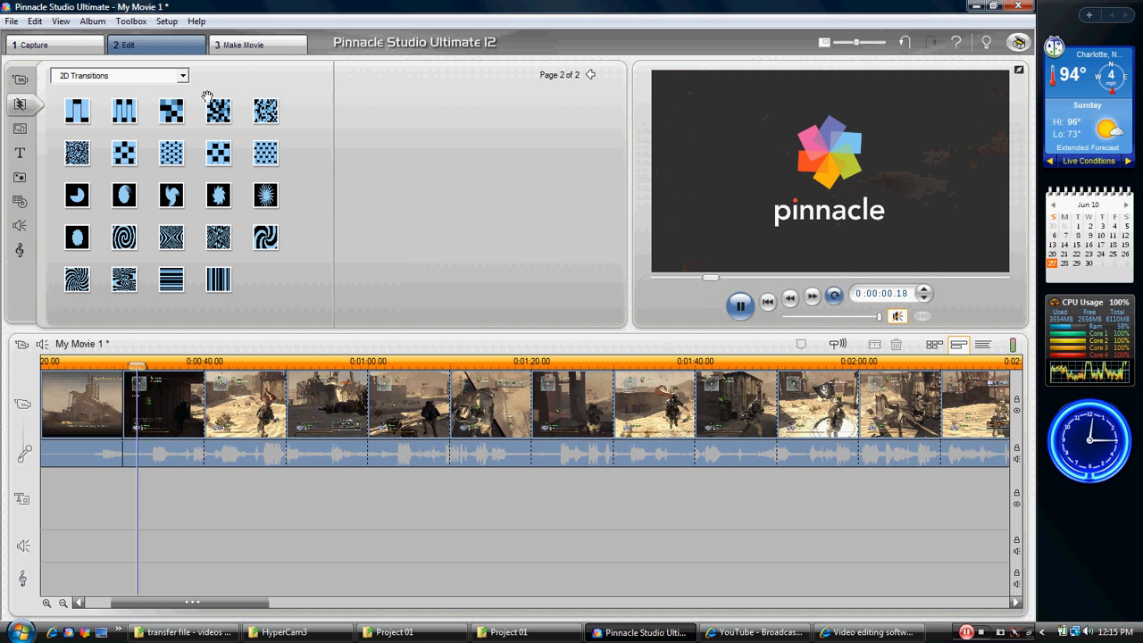
{"action": "left_click", "coordinate": [590, 74]}
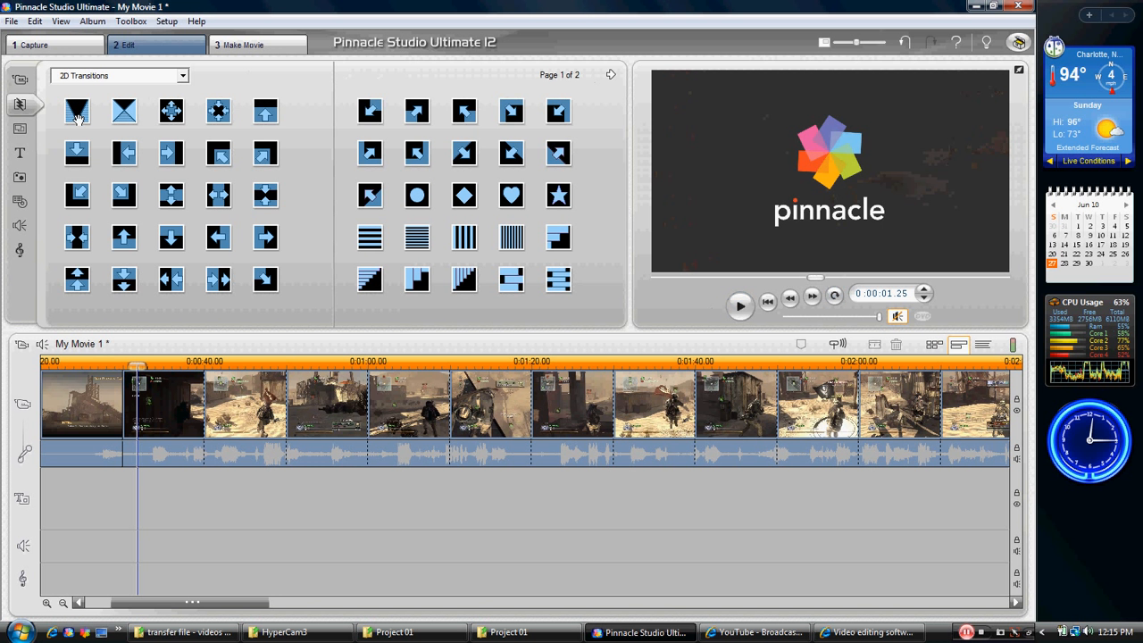
{"action": "left_click_drag", "start_coordinate": [101, 178], "coordinate": [125, 406]}
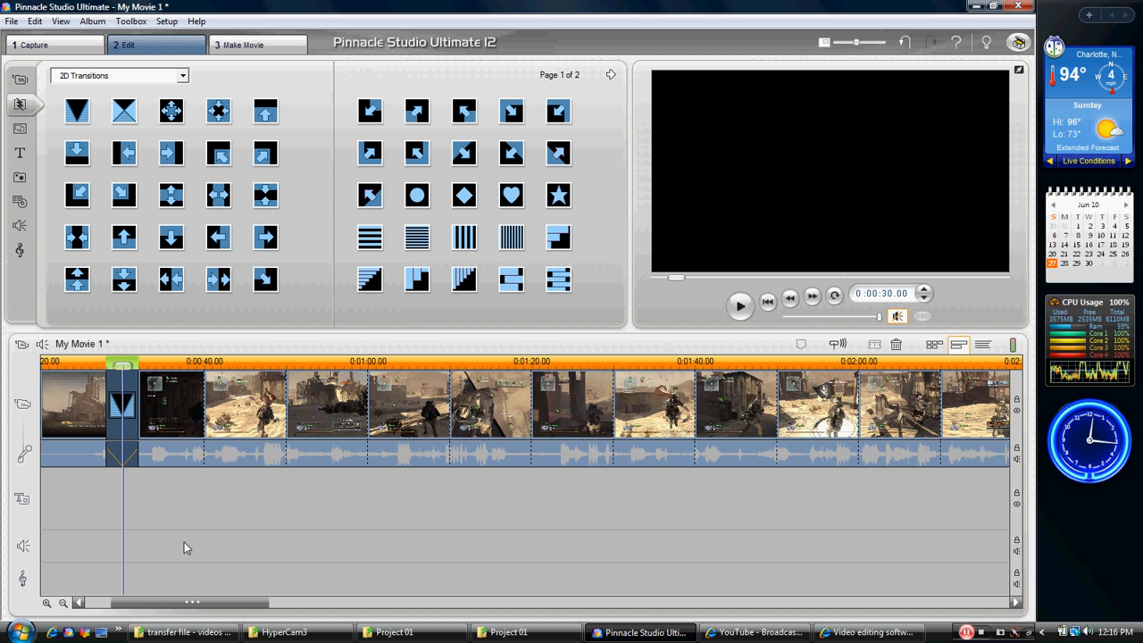
Step: Add the song 1-03 Life Is A Highway to the timeline's music track
{"action": "left_click_drag", "start_coordinate": [122, 363], "coordinate": [77, 363]}
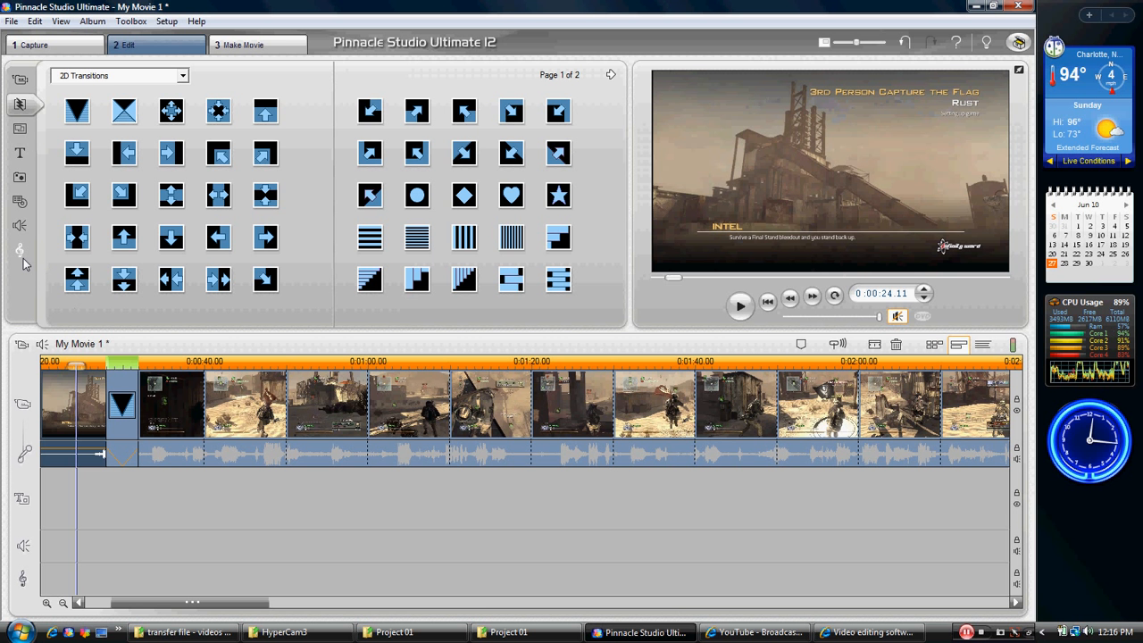
{"action": "left_click", "coordinate": [20, 254]}
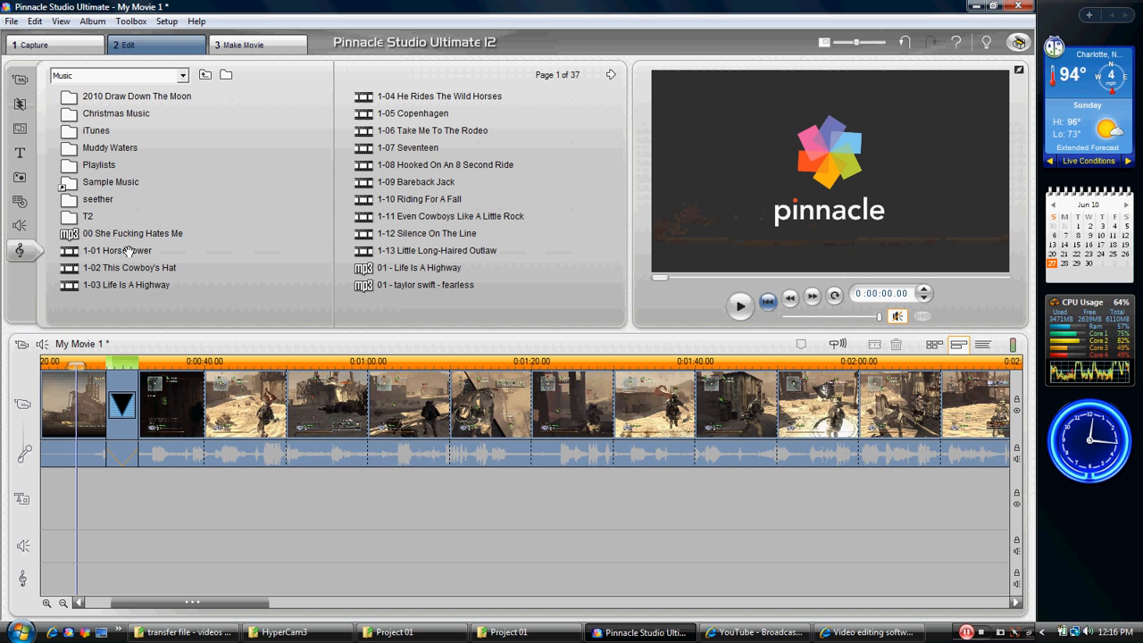
{"action": "left_click_drag", "start_coordinate": [128, 283], "coordinate": [63, 560]}
Step: Delete the first two scenes on the timeline, including the Flag Runner! scene, so the movie starts with the Rust intro scene
{"action": "left_click", "coordinate": [77, 442]}
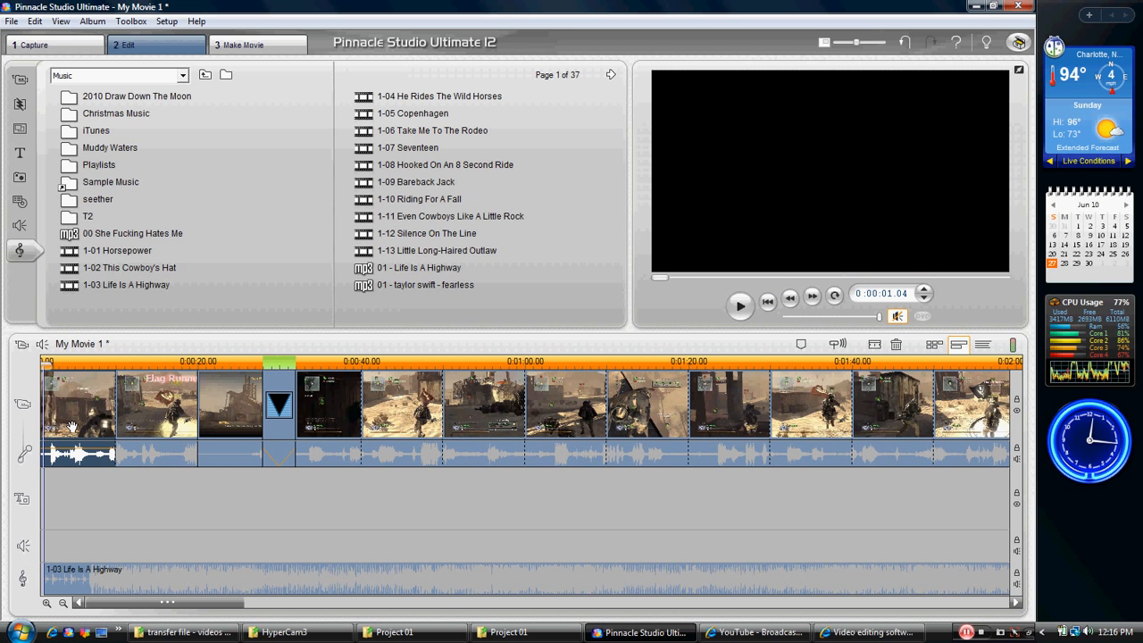
{"action": "right_click", "coordinate": [71, 425]}
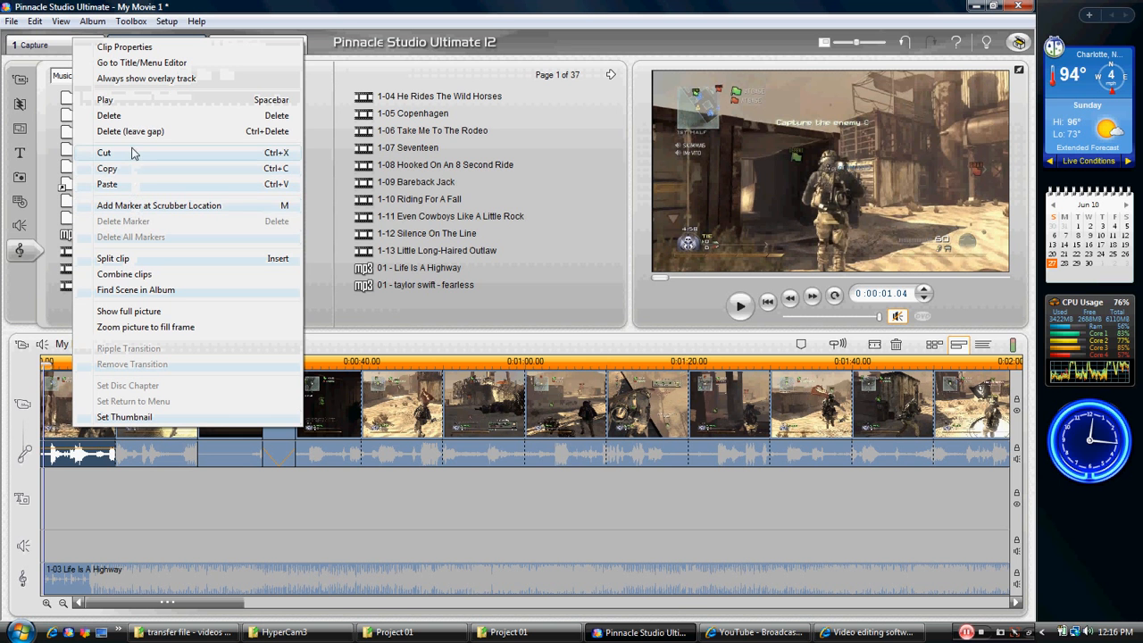
{"action": "left_click", "coordinate": [132, 117]}
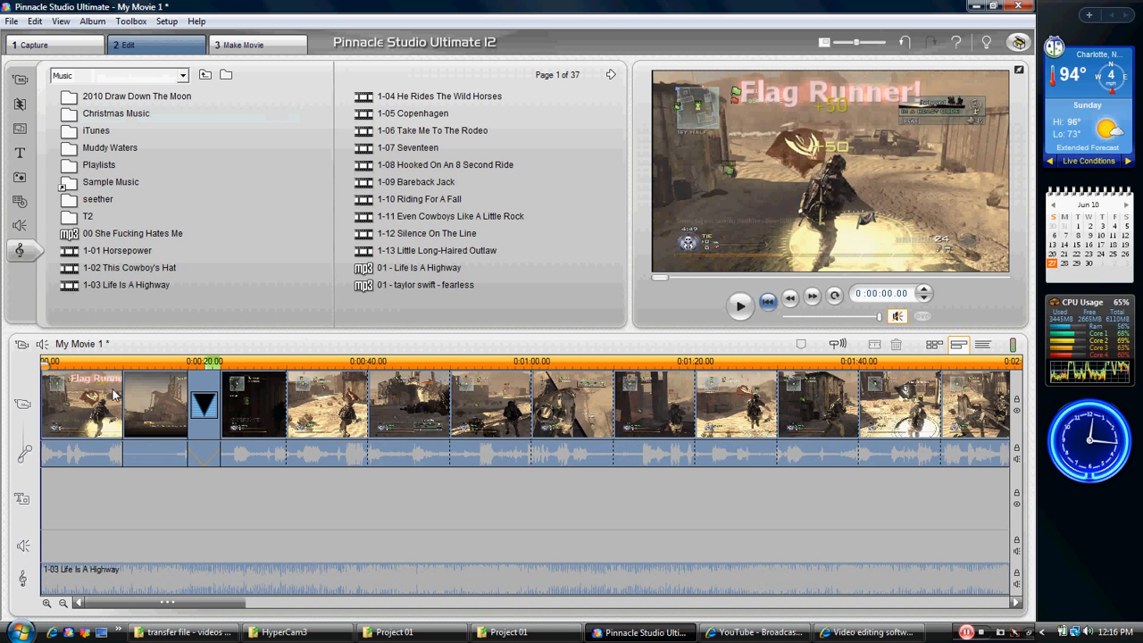
{"action": "right_click", "coordinate": [93, 398]}
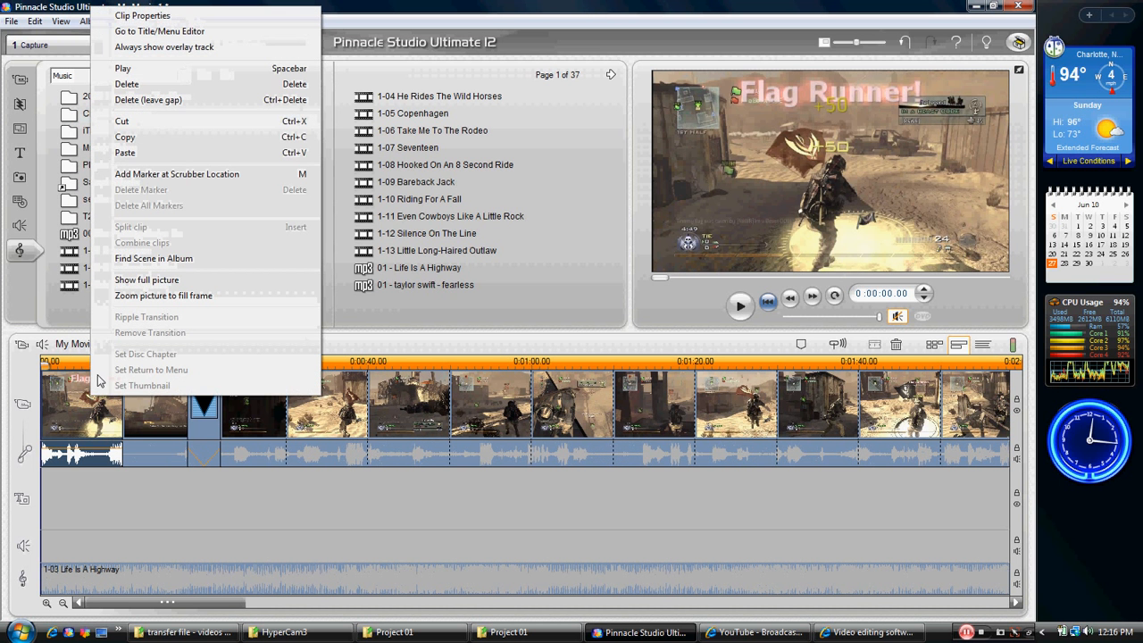
{"action": "left_click", "coordinate": [117, 86]}
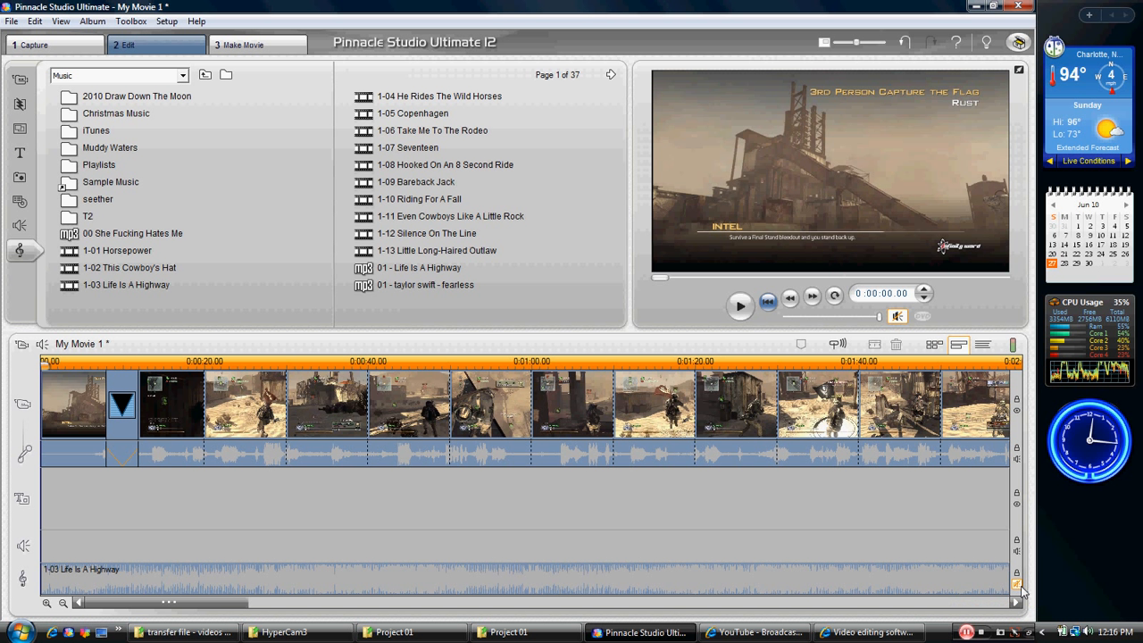
Step: Preview the transition following the opening Rust scene and stop playback just past it
{"action": "left_click_drag", "start_coordinate": [41, 361], "coordinate": [82, 361]}
{"action": "left_click", "coordinate": [740, 307]}
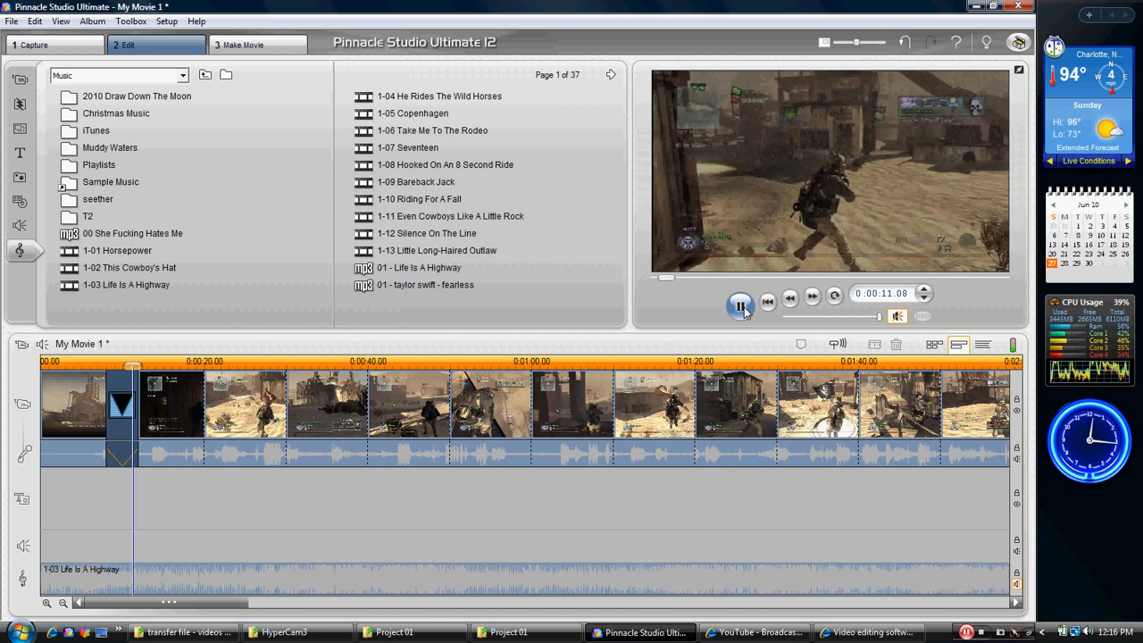
{"action": "left_click", "coordinate": [741, 306]}
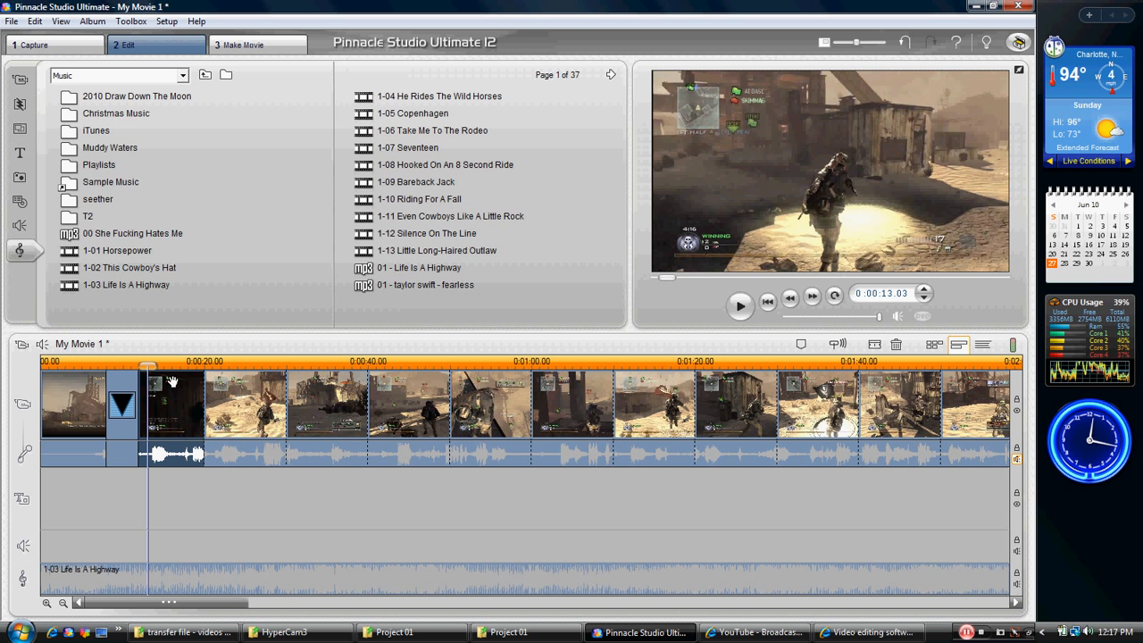
Step: Play the movie briefly from its beginning, stop it, and lower the preview volume
{"action": "left_click_drag", "start_coordinate": [147, 368], "coordinate": [36, 372]}
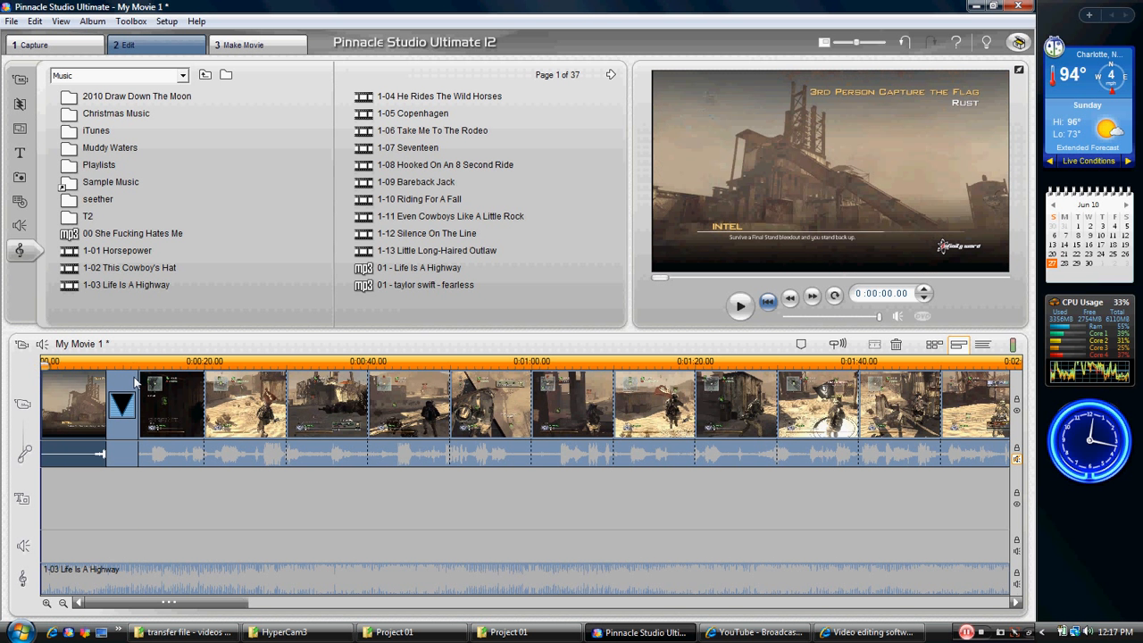
{"action": "left_click", "coordinate": [740, 305]}
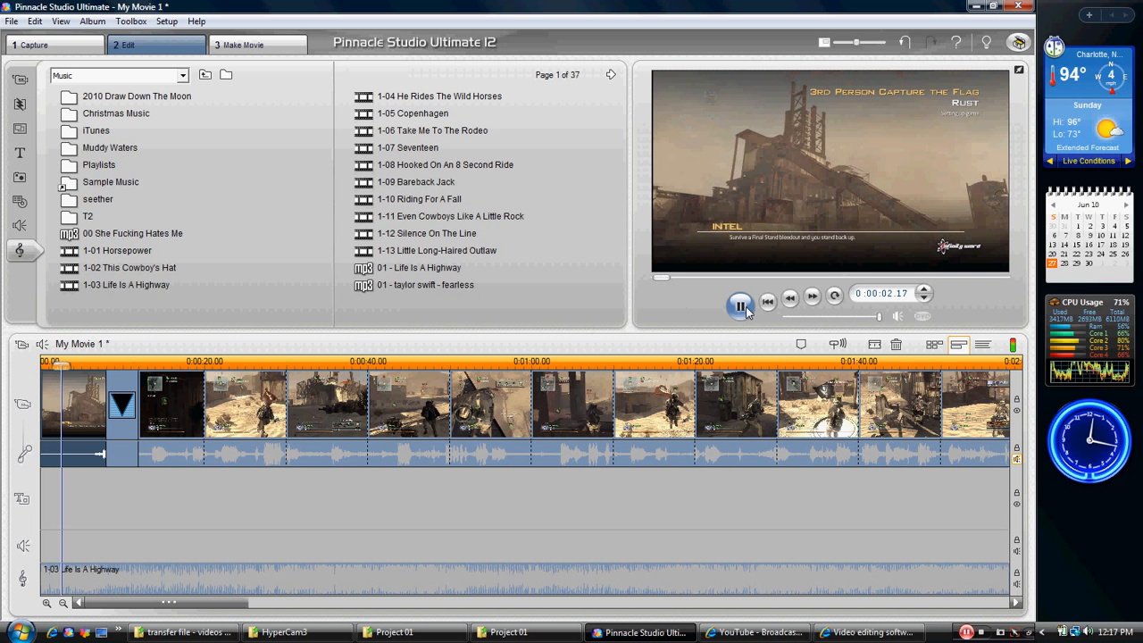
{"action": "left_click", "coordinate": [741, 306]}
{"action": "left_click_drag", "start_coordinate": [879, 320], "coordinate": [811, 326]}
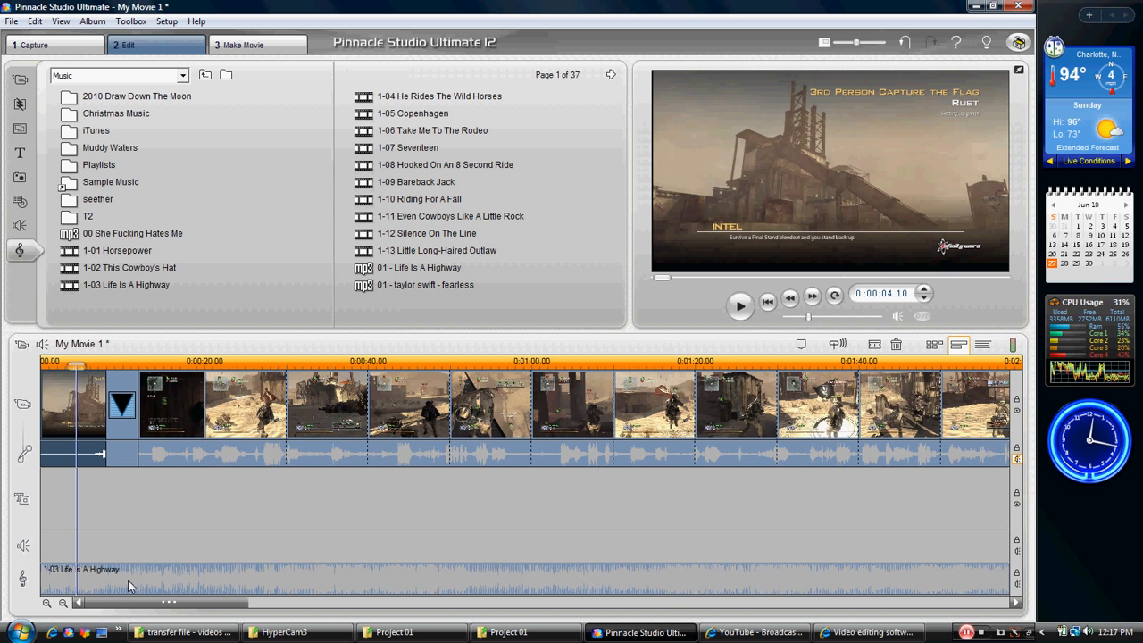
Step: Place the yellow Hip daddy Dog digger title from My Titles on the title track at the movie's start
{"action": "left_click", "coordinate": [20, 153]}
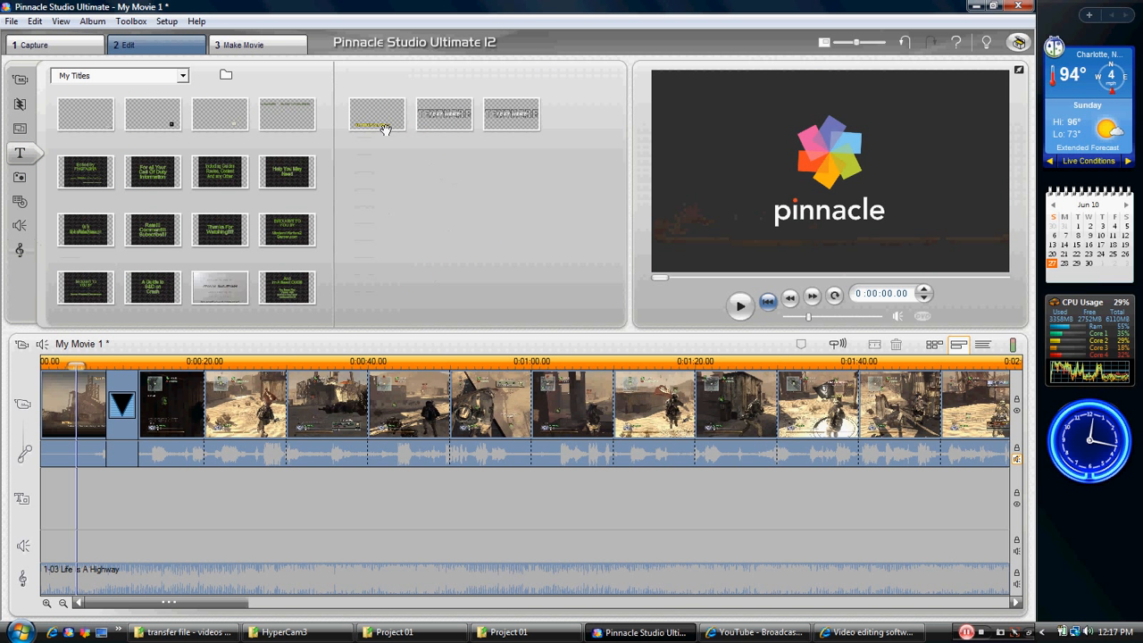
{"action": "left_click_drag", "start_coordinate": [382, 119], "coordinate": [44, 495]}
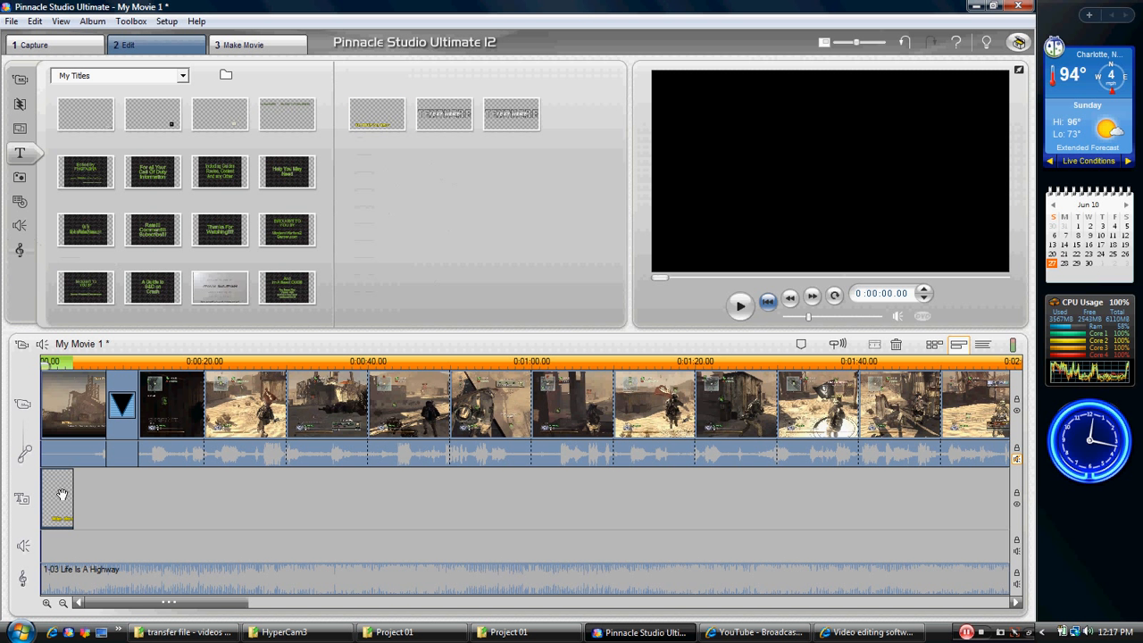
{"action": "left_click", "coordinate": [61, 494]}
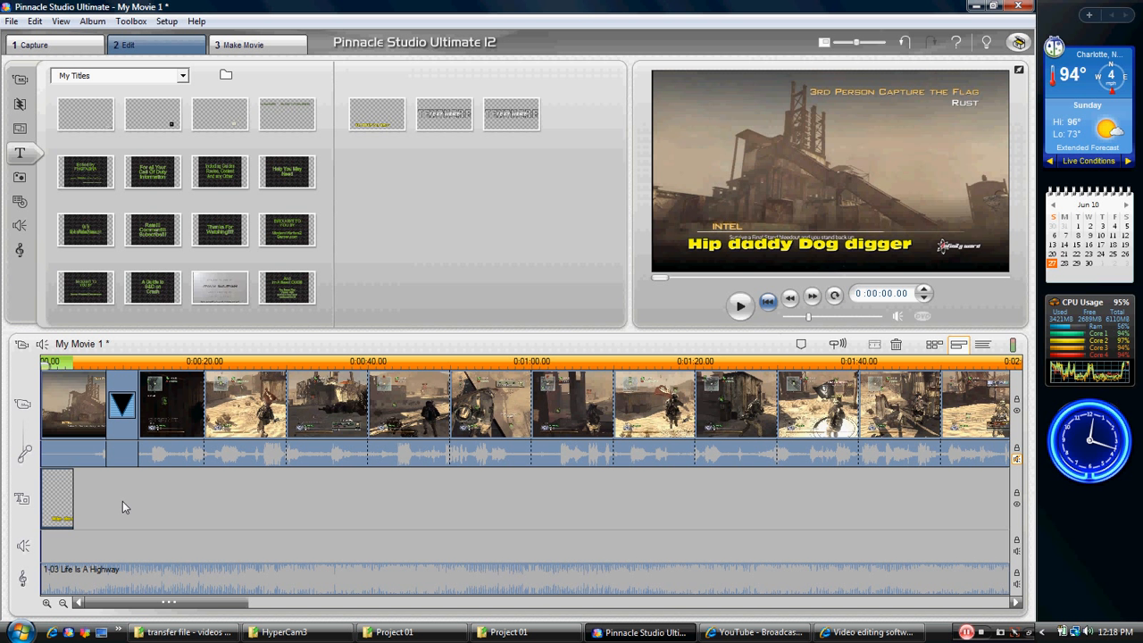
Step: Open the placed title for editing, select all its text, and align the text to the center of the frame
{"action": "double_click", "coordinate": [64, 515]}
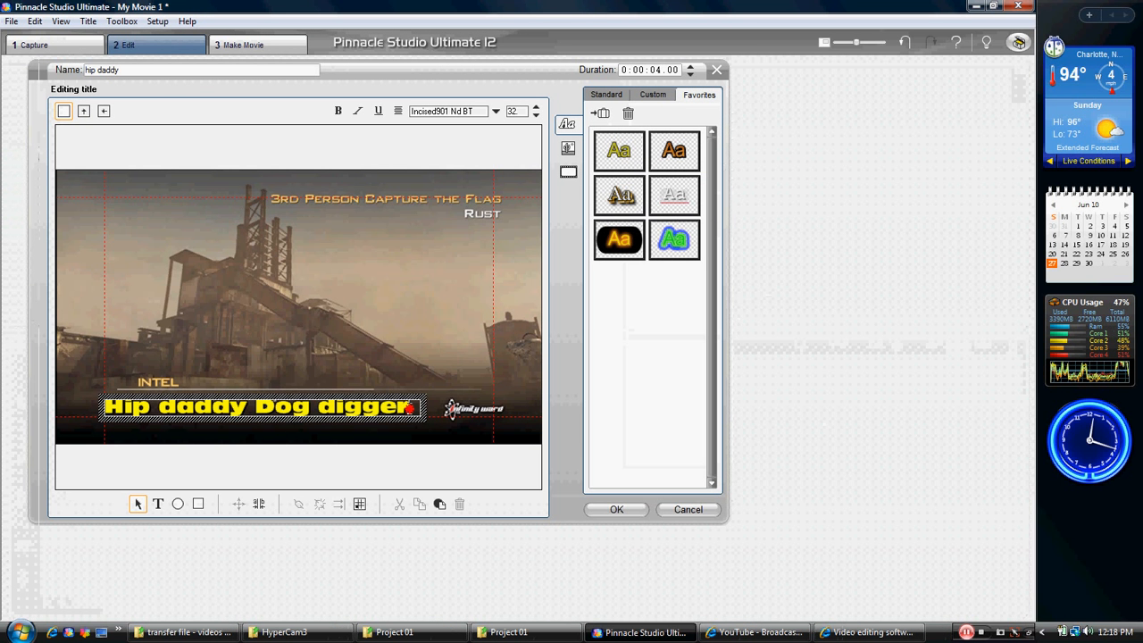
{"action": "left_click_drag", "start_coordinate": [410, 407], "coordinate": [104, 408]}
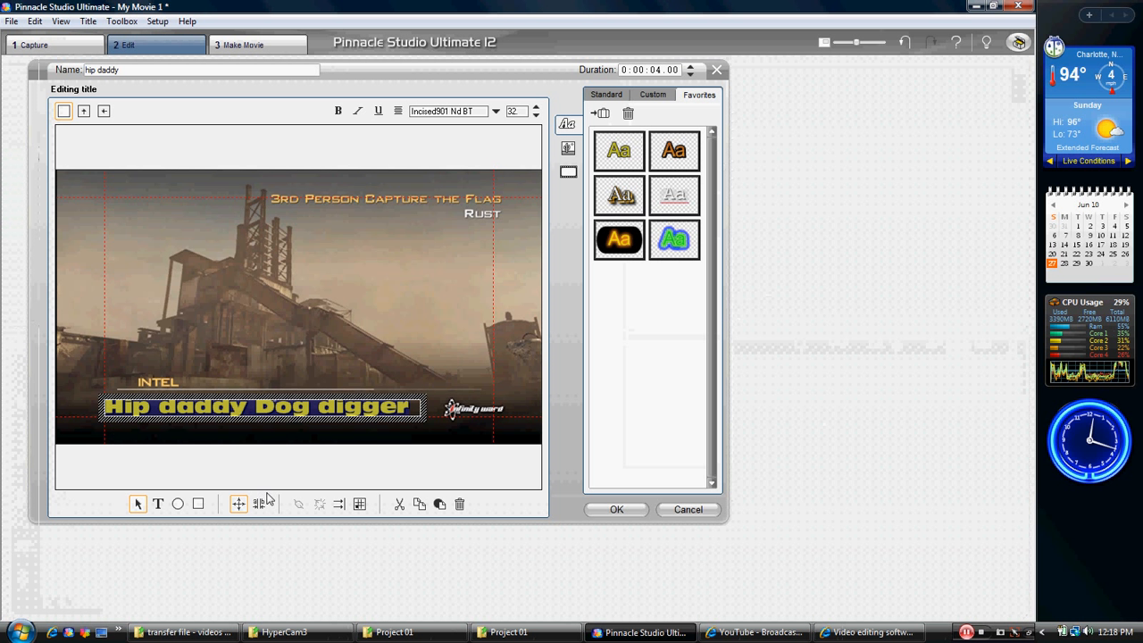
{"action": "left_click", "coordinate": [359, 504]}
{"action": "left_click", "coordinate": [399, 535]}
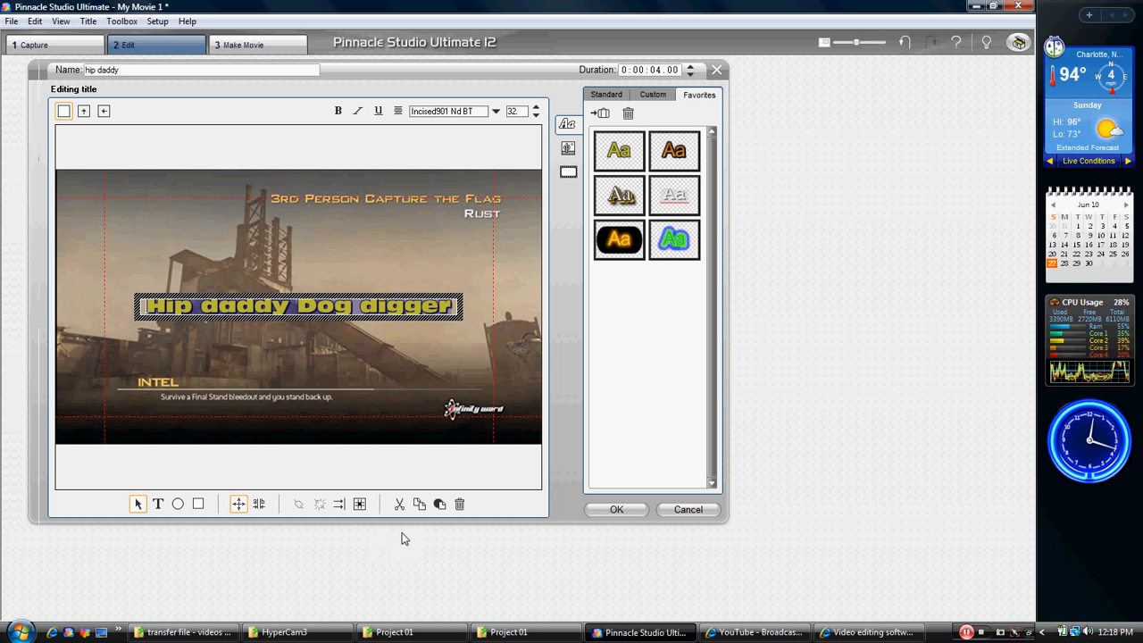
Step: Try aligning the title text to the frame's upper-right corner, and return it to the center
{"action": "left_click", "coordinate": [360, 504]}
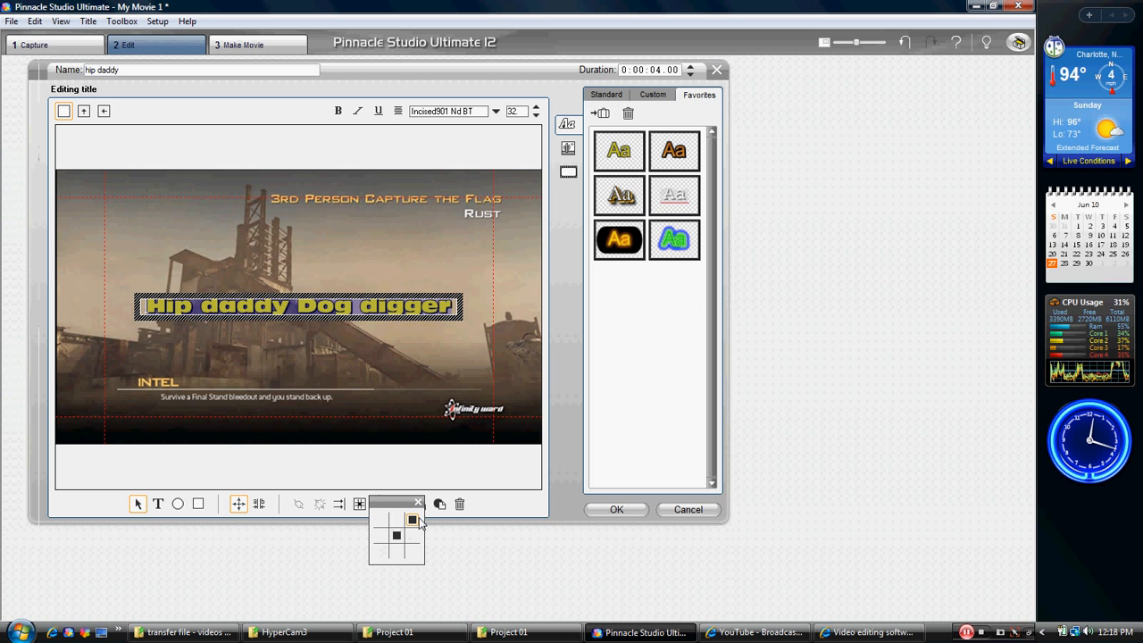
{"action": "left_click", "coordinate": [419, 523]}
{"action": "left_click", "coordinate": [359, 505]}
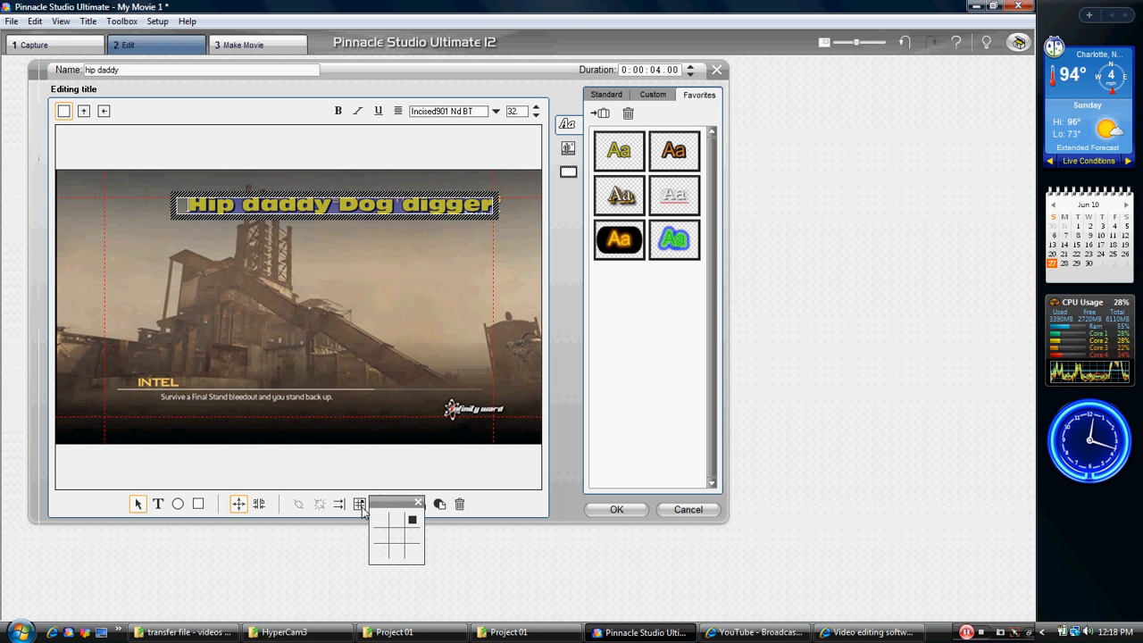
{"action": "left_click", "coordinate": [393, 532]}
Step: Enlarge the title text to size 68 and set its face color to orange-red with RGB 248, 62, 7
{"action": "left_click", "coordinate": [535, 108]}
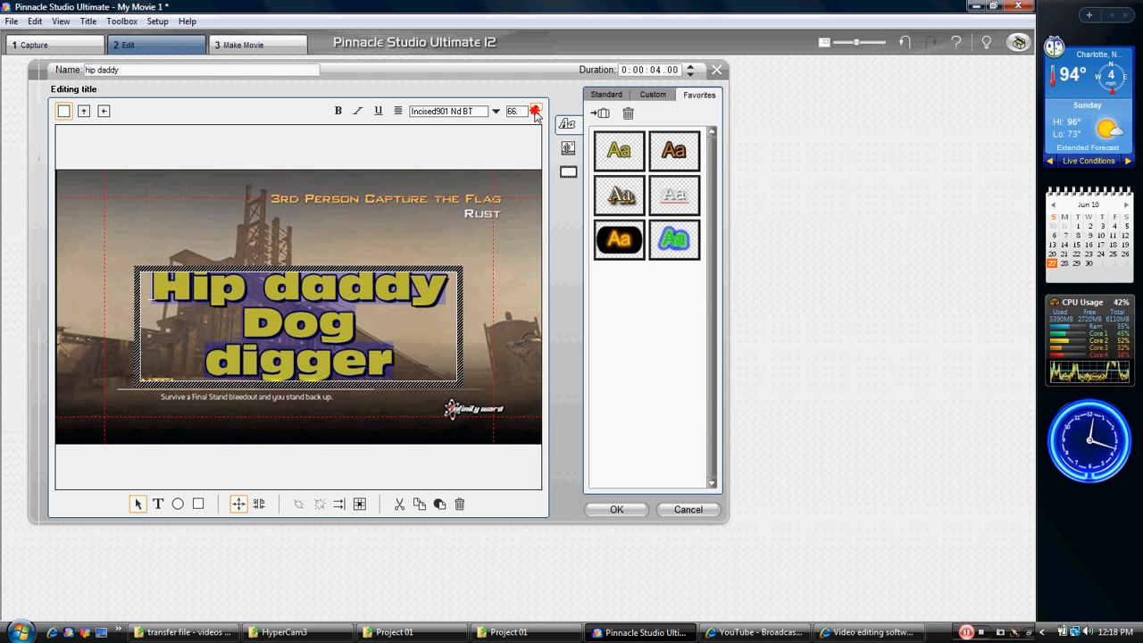
{"action": "left_click", "coordinate": [640, 98]}
{"action": "left_click", "coordinate": [632, 126]}
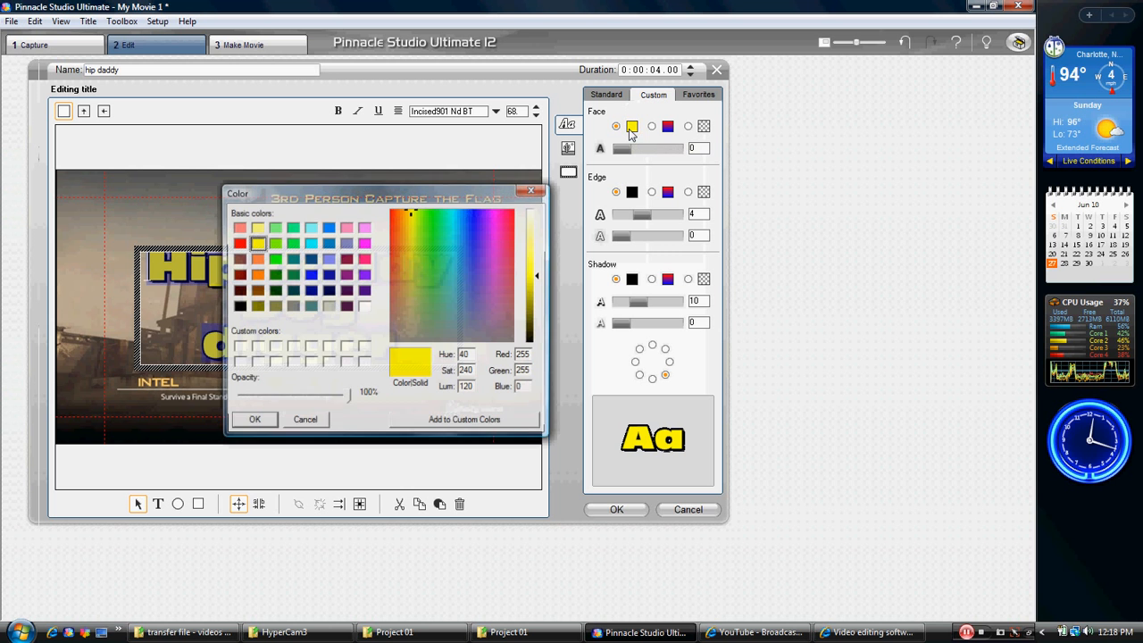
{"action": "left_click", "coordinate": [394, 217]}
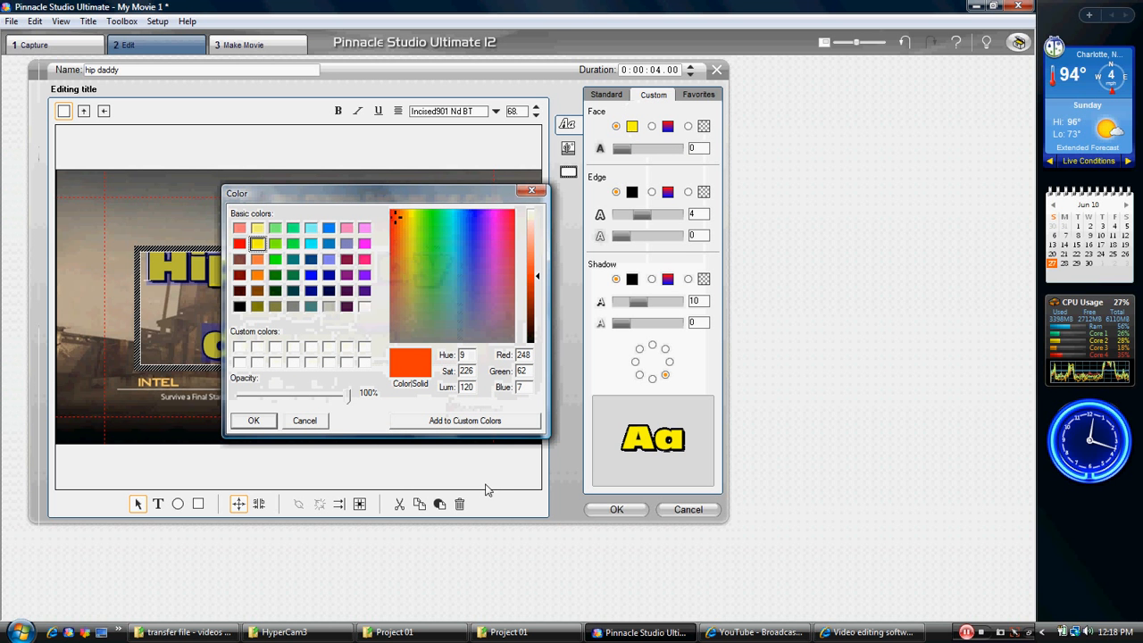
{"action": "left_click", "coordinate": [254, 421]}
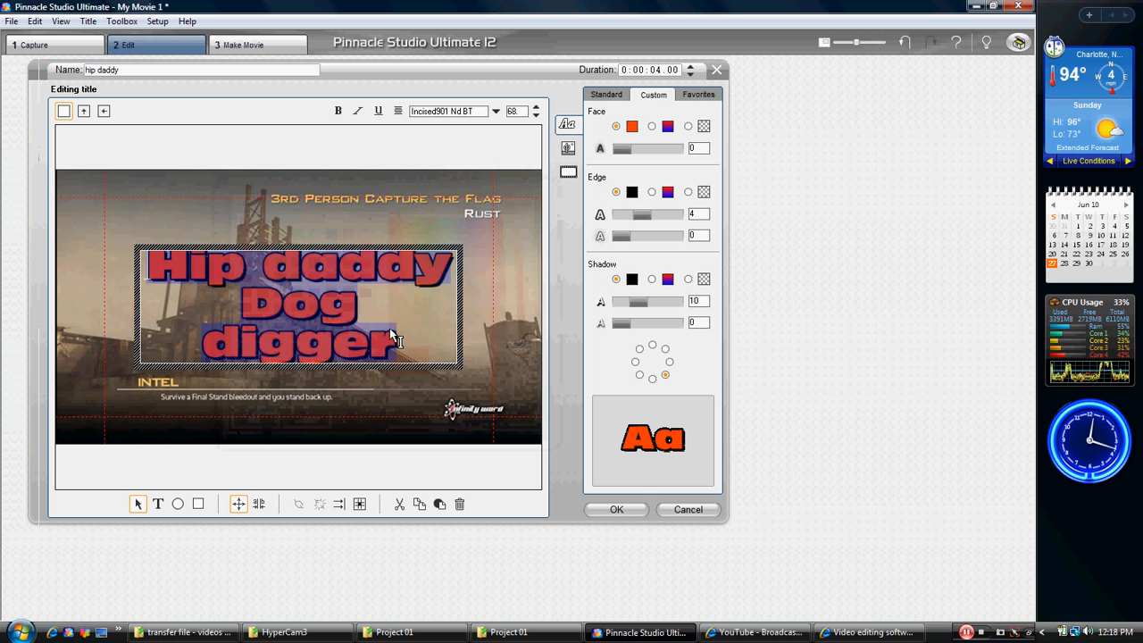
Step: Replace the title text with "Rust Rape'age!!" and accept the title changes
{"action": "type", "text": "Rust Rape"}
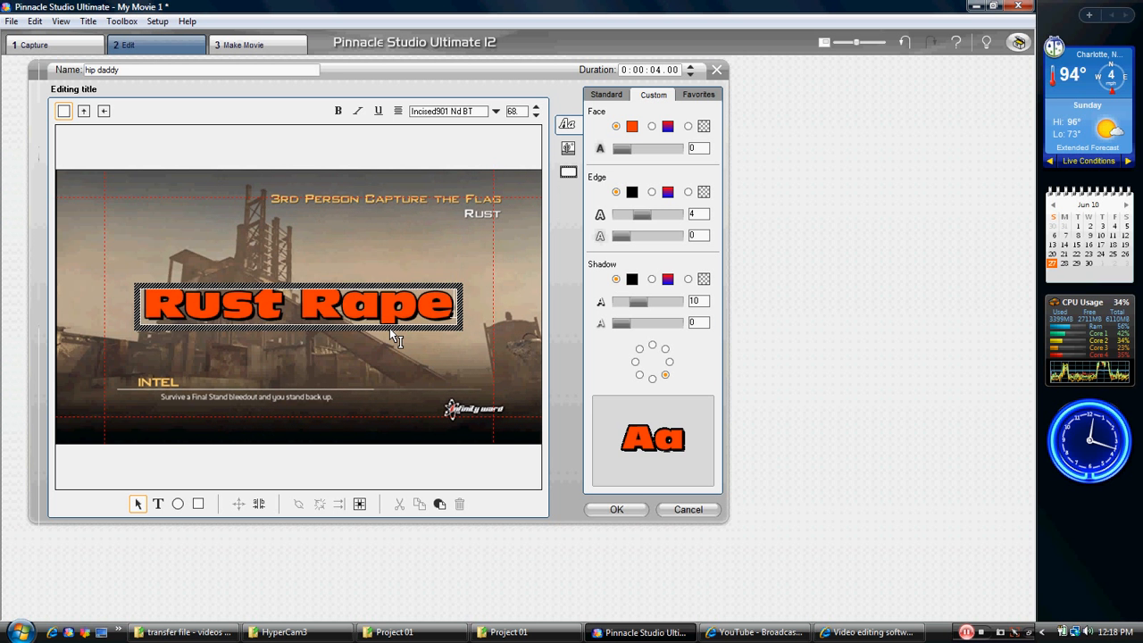
{"action": "type", "text": "'age"}
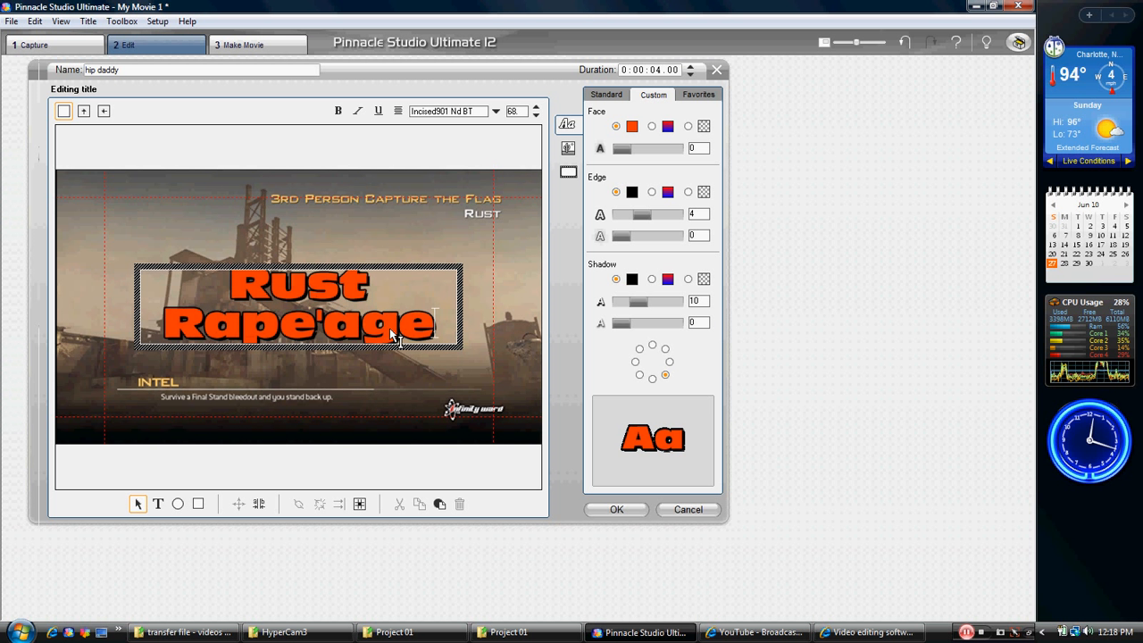
{"action": "type", "text": "!!"}
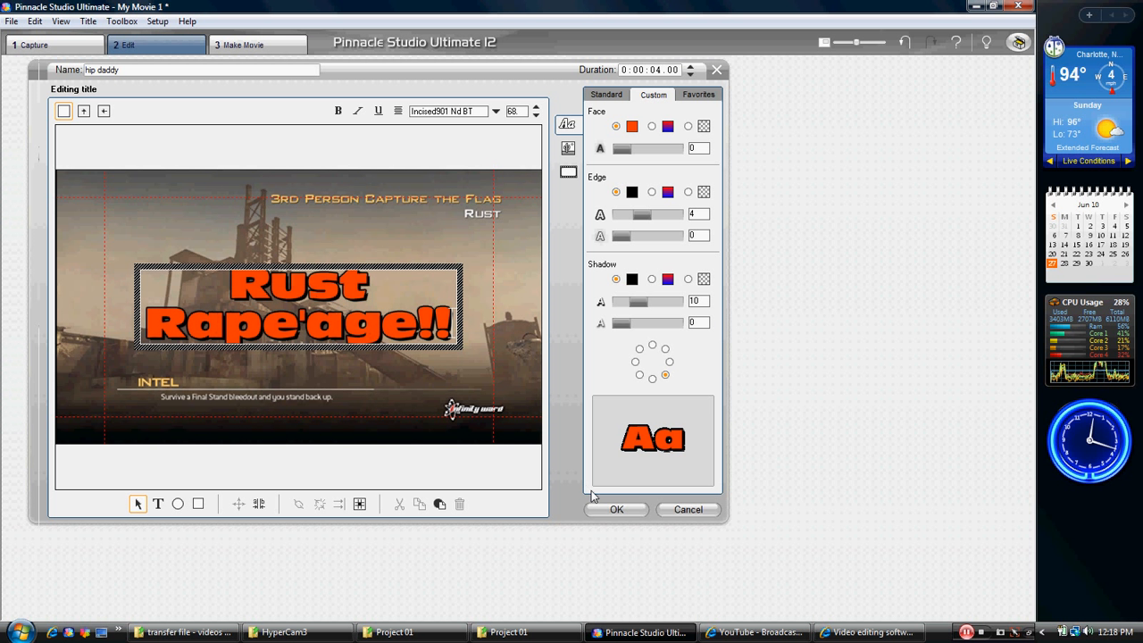
{"action": "left_click", "coordinate": [617, 509]}
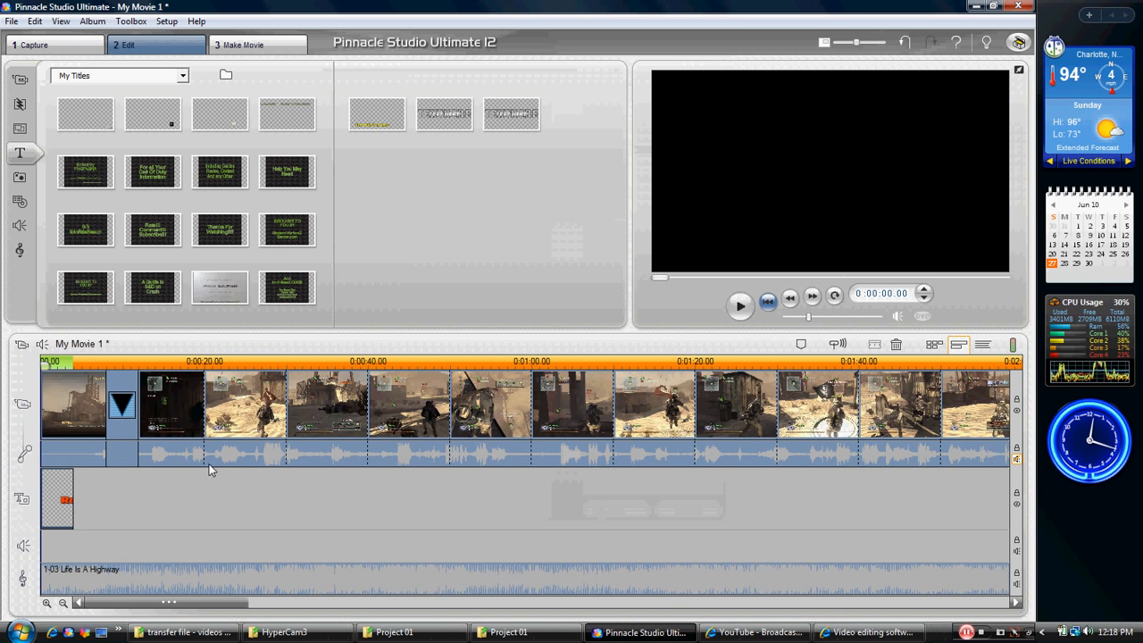
Step: Check the title overlay on the opening scene by scrubbing past its end and returning to the movie's start
{"action": "left_click", "coordinate": [54, 416]}
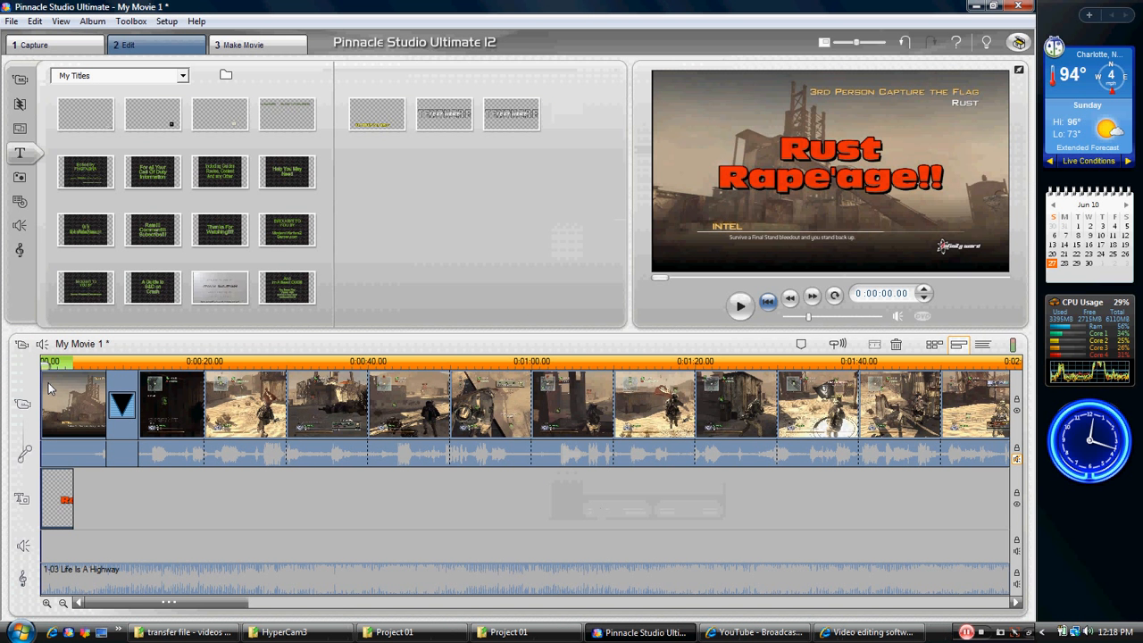
{"action": "left_click", "coordinate": [811, 317]}
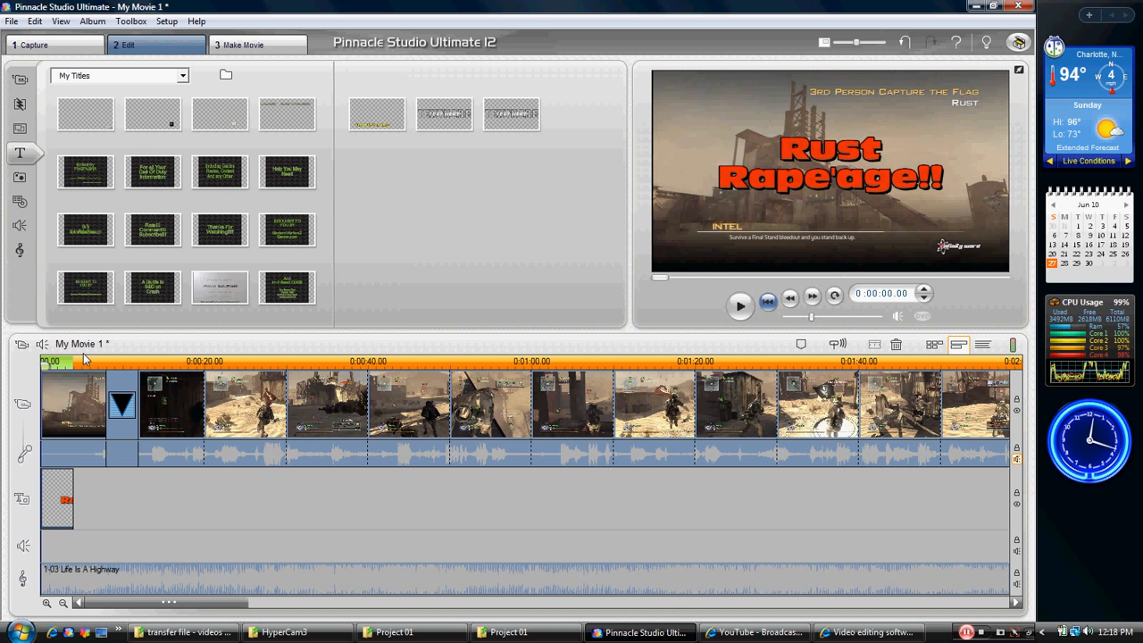
{"action": "left_click_drag", "start_coordinate": [51, 362], "coordinate": [86, 362]}
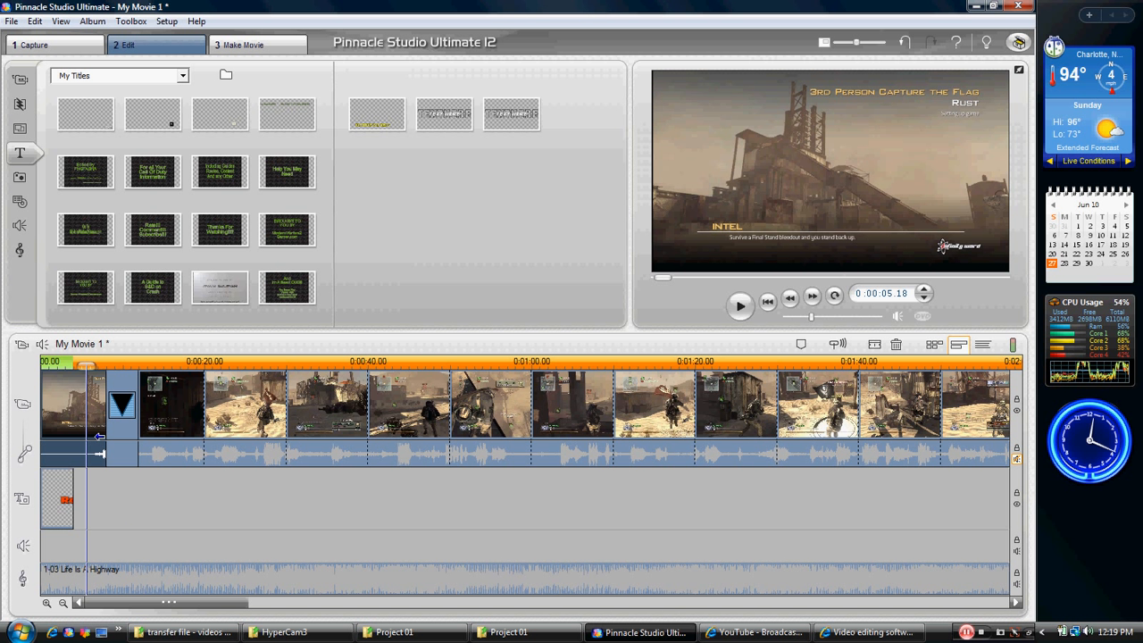
{"action": "left_click", "coordinate": [40, 367]}
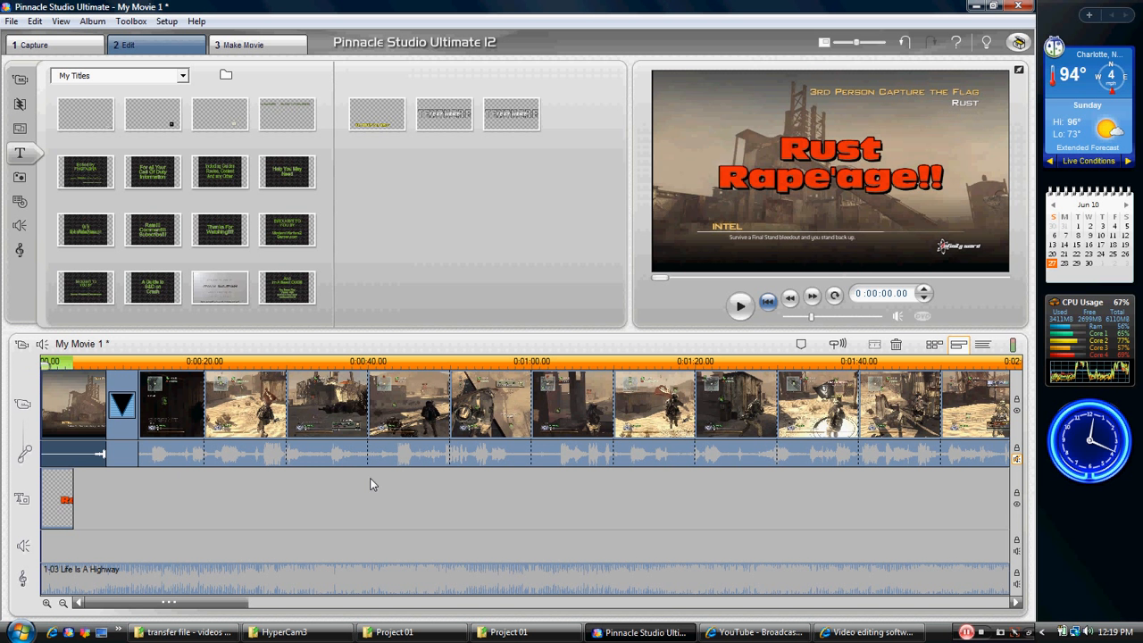
Step: Play the opening scene to preview the title and music, and replay its first seconds from the movie's start
{"action": "left_click", "coordinate": [739, 306]}
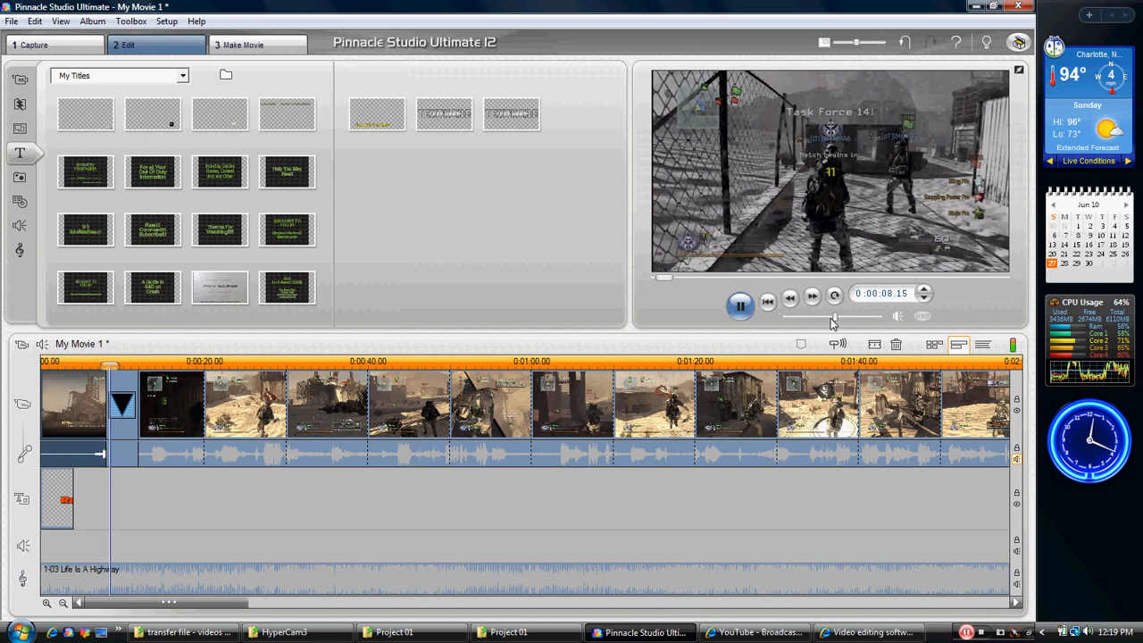
{"action": "left_click_drag", "start_coordinate": [673, 277], "coordinate": [647, 283]}
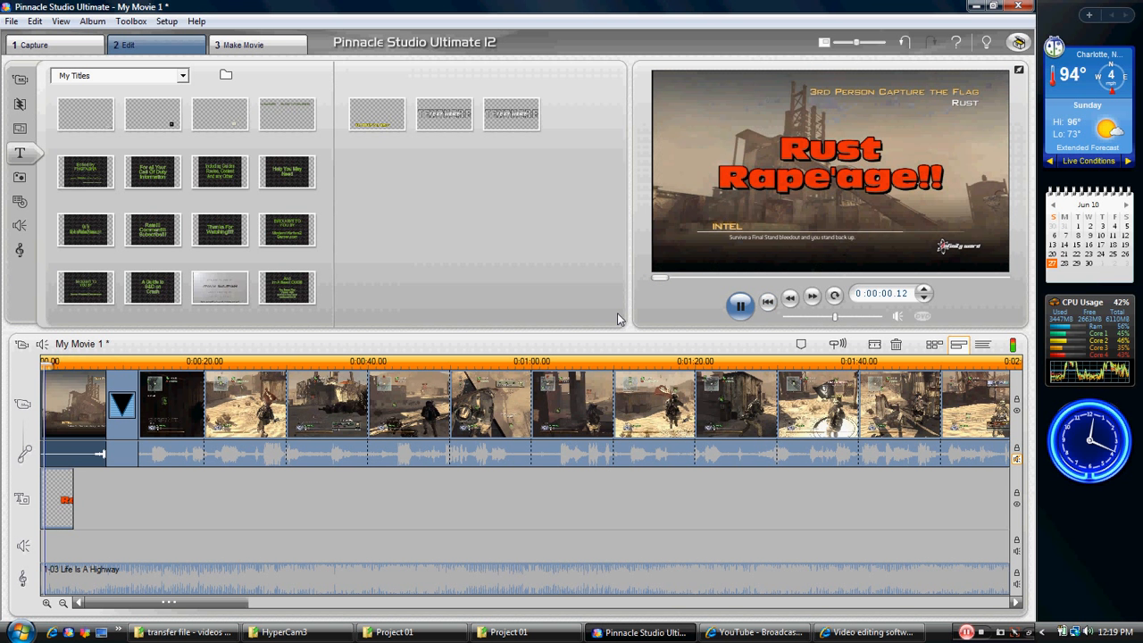
{"action": "left_click", "coordinate": [740, 305]}
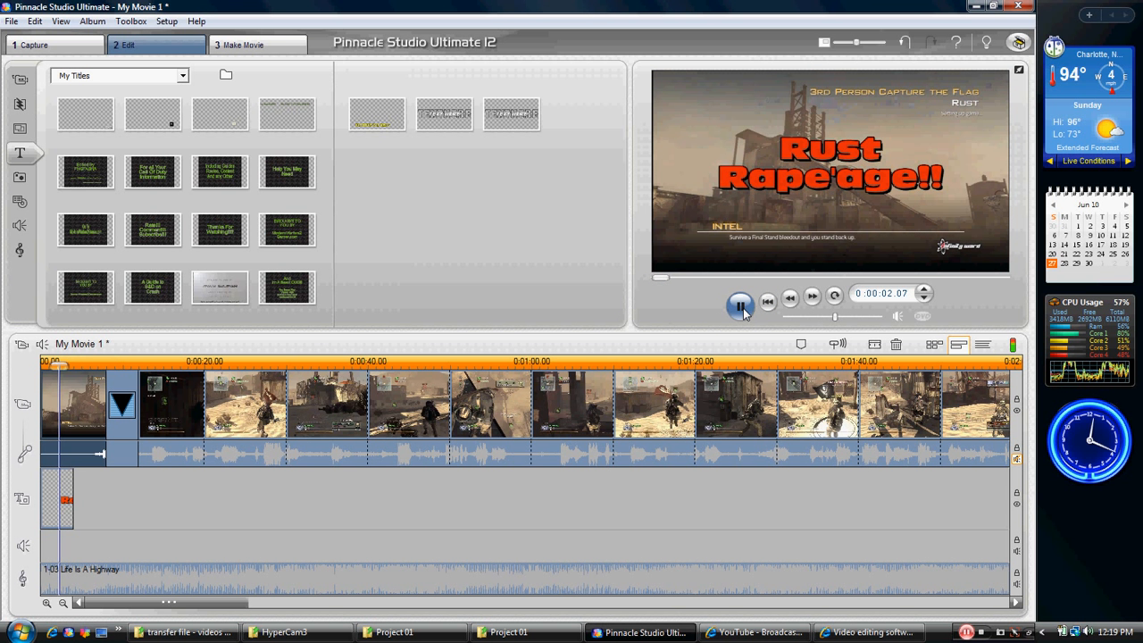
Step: Shift the title and the "Life Is A Highway" music clip so both start about 2.5 seconds into the movie
{"action": "left_click_drag", "start_coordinate": [68, 502], "coordinate": [90, 506]}
{"action": "left_click", "coordinate": [127, 574]}
{"action": "left_click_drag", "start_coordinate": [127, 574], "coordinate": [149, 577]}
Step: Add the fade transition to the start of the opening clip and to the end and start of the title
{"action": "left_click", "coordinate": [19, 105]}
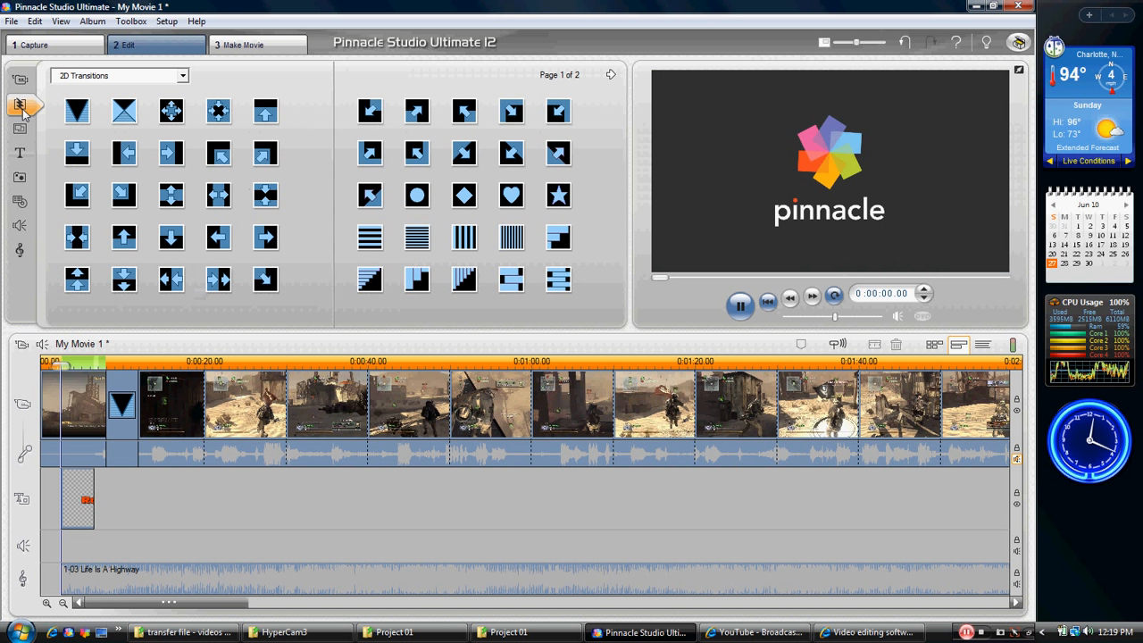
{"action": "left_click_drag", "start_coordinate": [77, 109], "coordinate": [48, 411]}
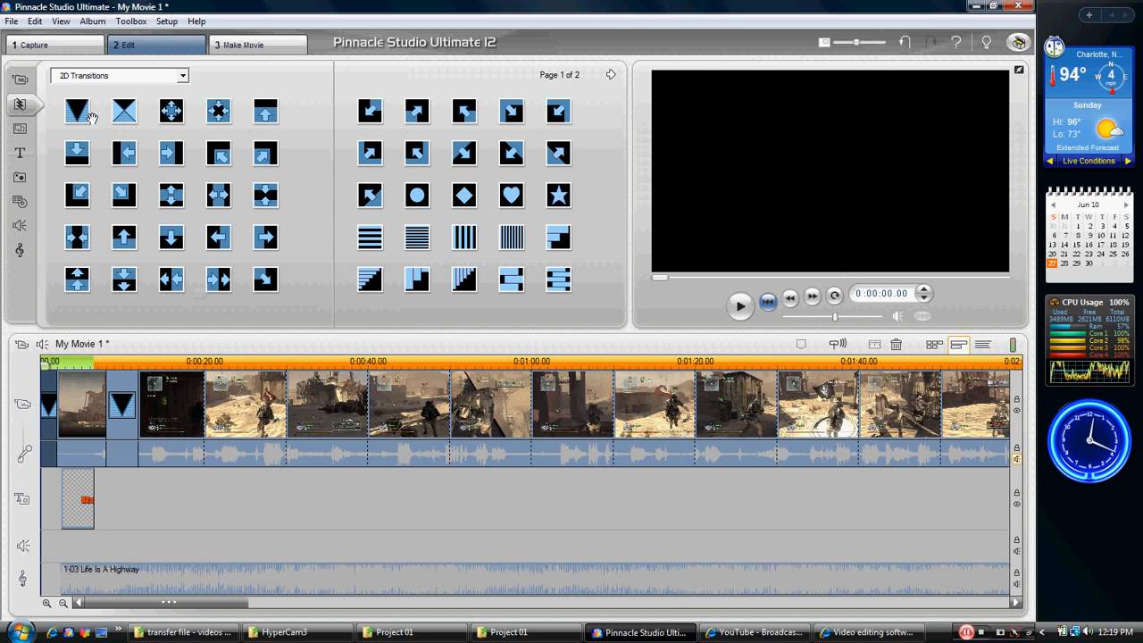
{"action": "left_click_drag", "start_coordinate": [80, 112], "coordinate": [86, 505]}
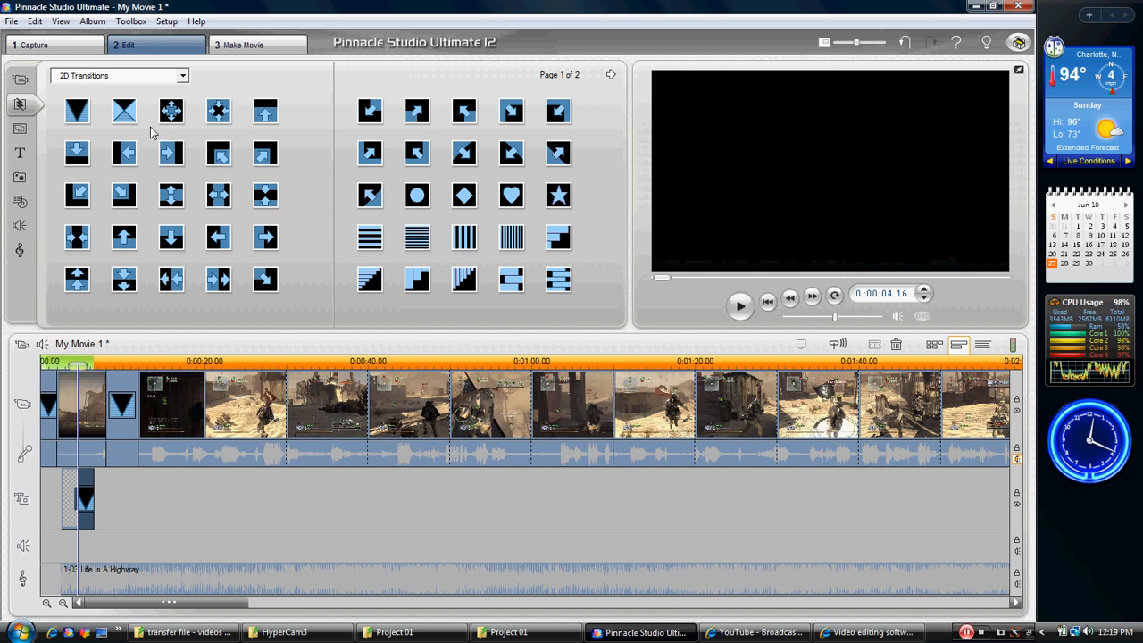
{"action": "left_click_drag", "start_coordinate": [82, 111], "coordinate": [57, 511]}
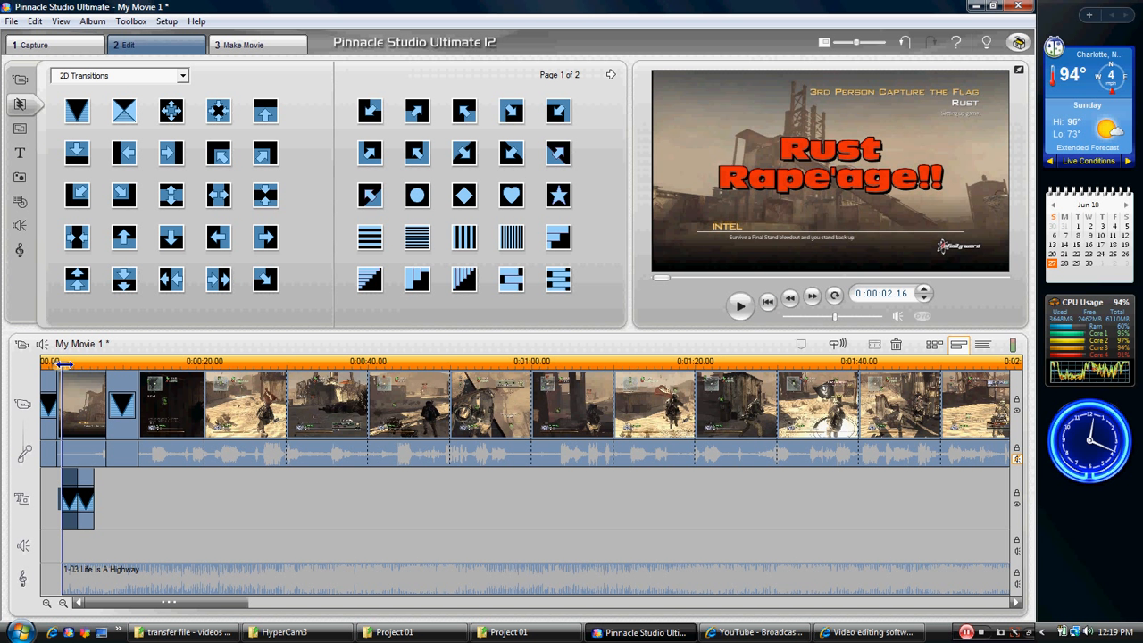
{"action": "left_click", "coordinate": [130, 393]}
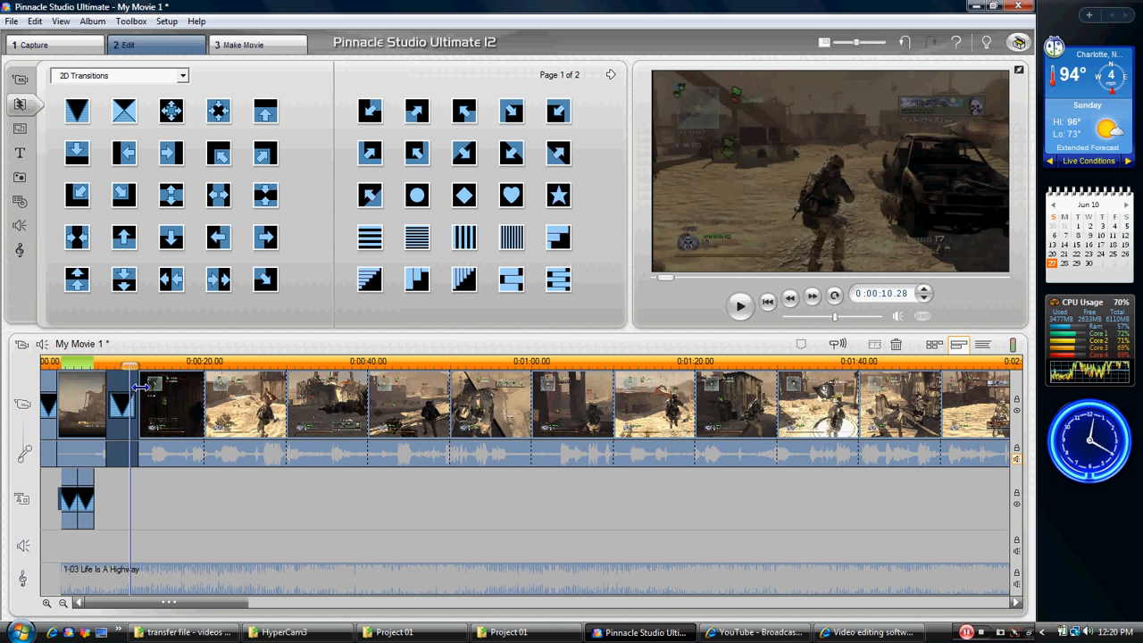
Step: Set up the movie's Windows Media file output with the HDV 720/60p 1280x720, 5.1 surround preset
{"action": "left_click", "coordinate": [278, 47]}
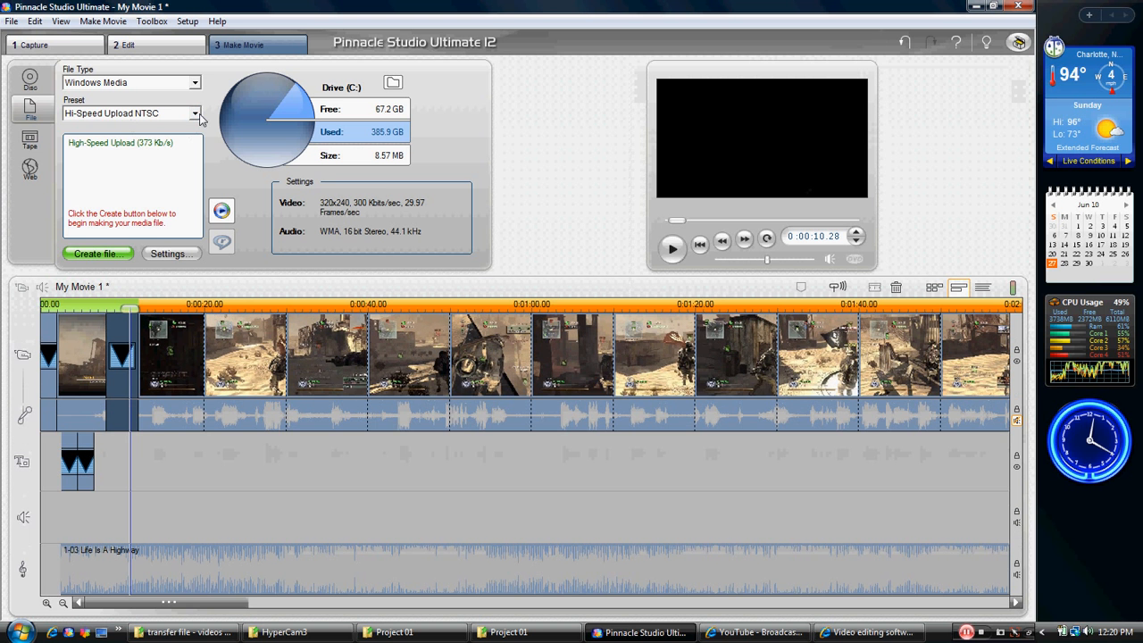
{"action": "left_click", "coordinate": [196, 113]}
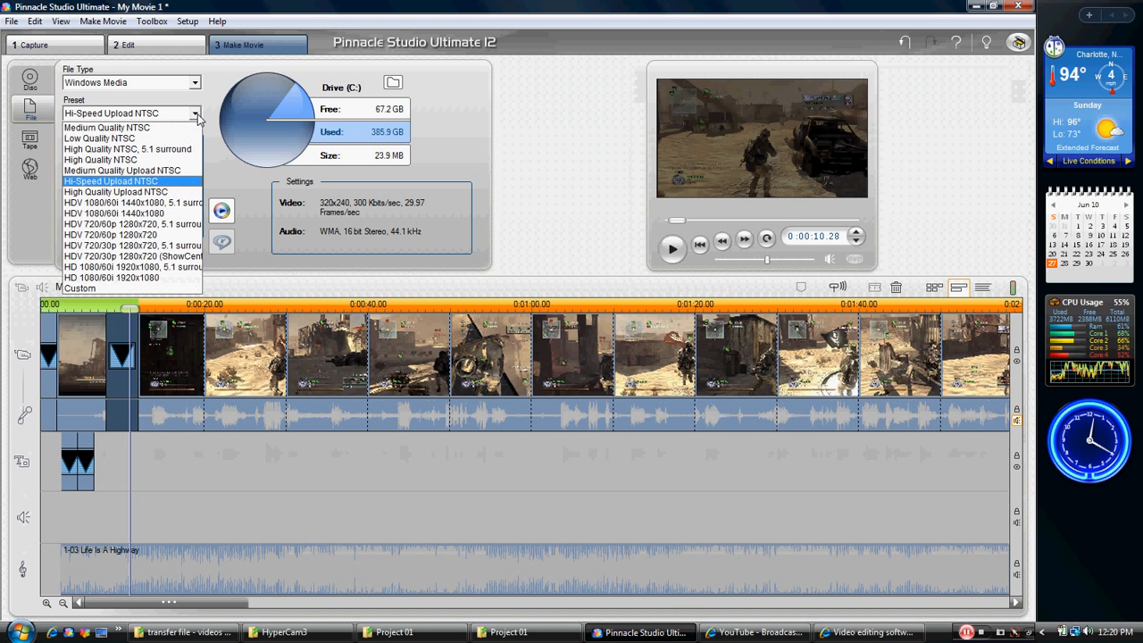
{"action": "left_click", "coordinate": [163, 230]}
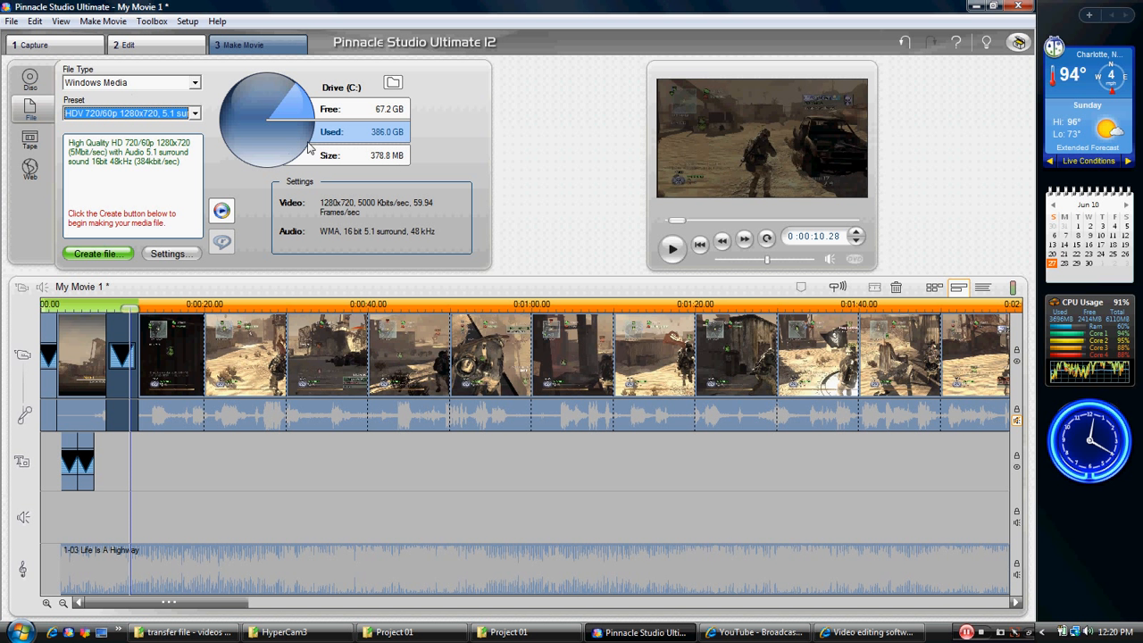
Step: Try AVI as the output file type to check its estimated size and settings, and return to Windows Media
{"action": "left_click", "coordinate": [195, 82]}
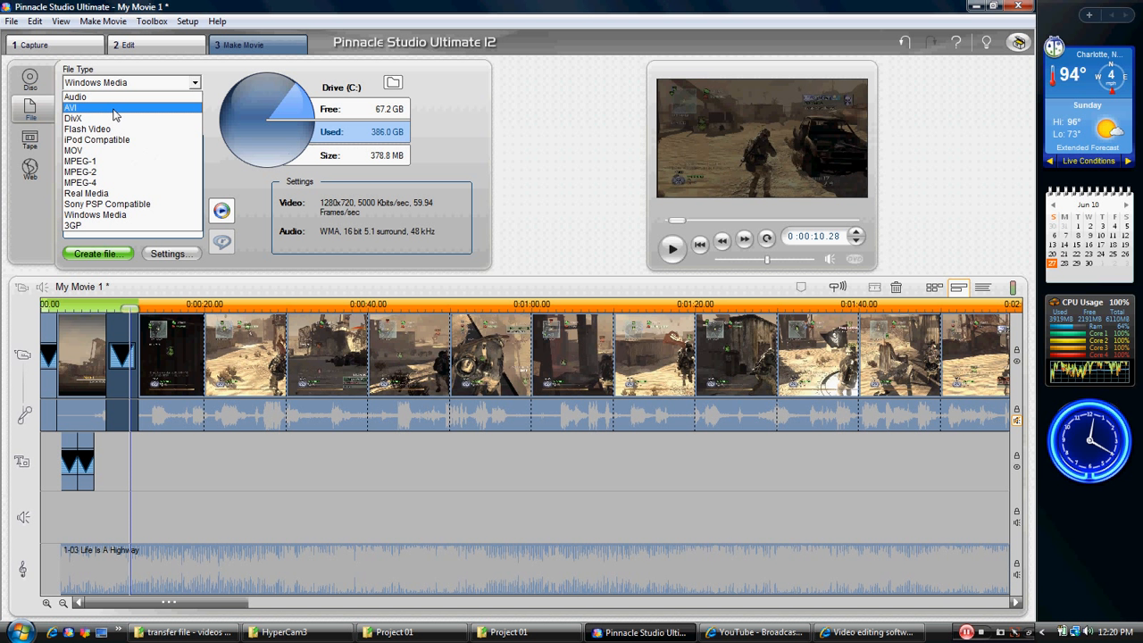
{"action": "left_click", "coordinate": [112, 108]}
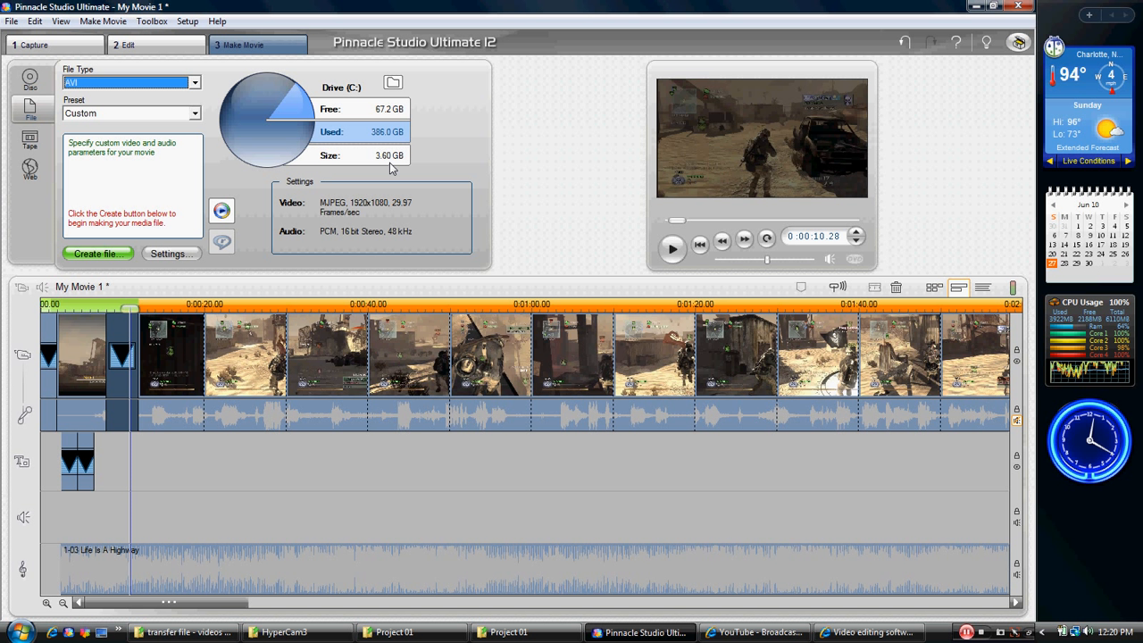
{"action": "left_click", "coordinate": [195, 83]}
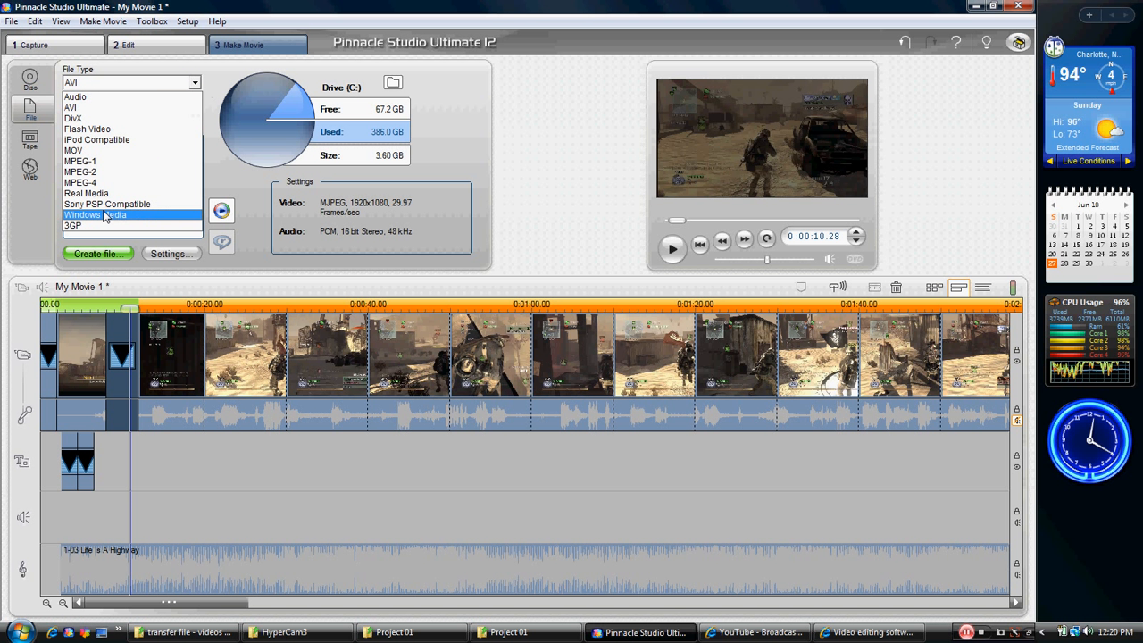
{"action": "left_click", "coordinate": [105, 214]}
Step: Return to editing and play the movie from near its start to preview the fades, title and music
{"action": "left_click_drag", "start_coordinate": [129, 308], "coordinate": [52, 375]}
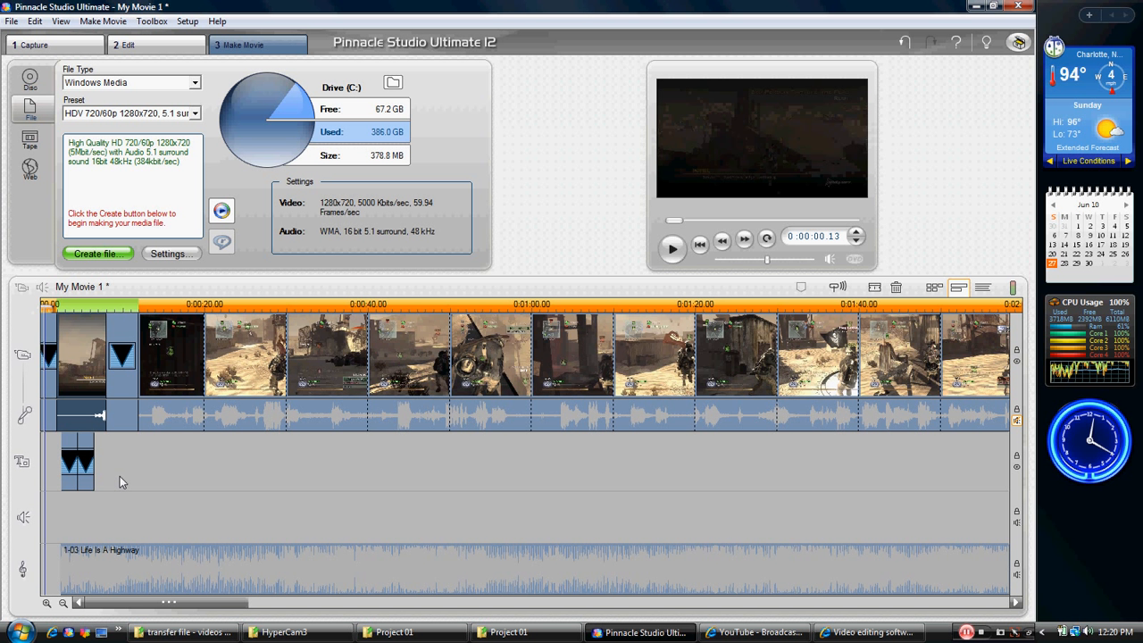
{"action": "left_click", "coordinate": [155, 45]}
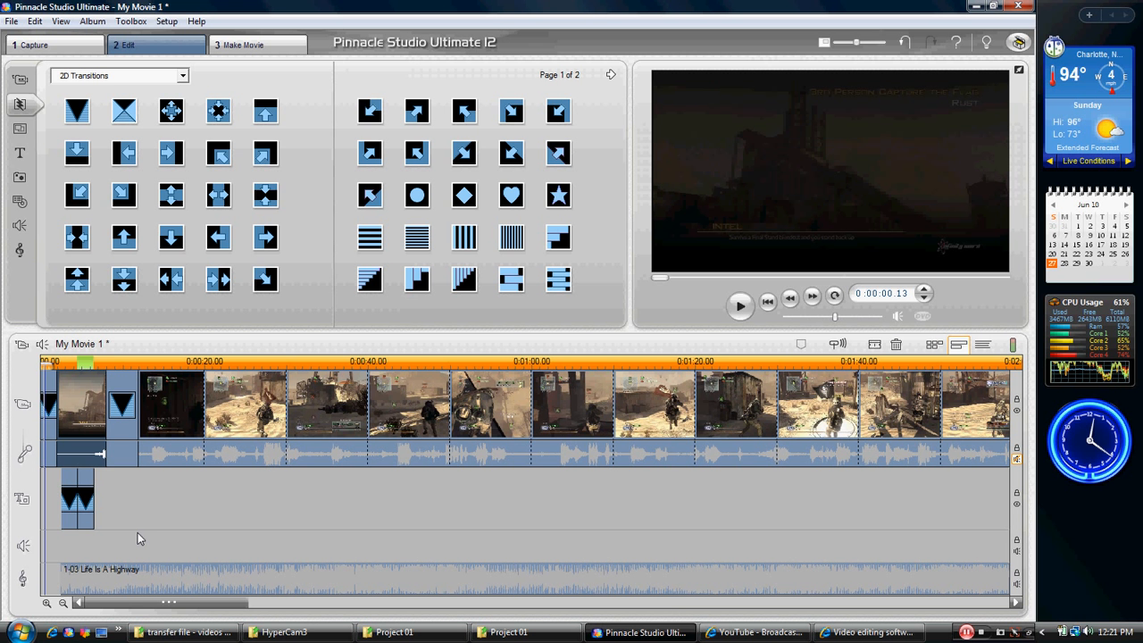
{"action": "left_click", "coordinate": [741, 306]}
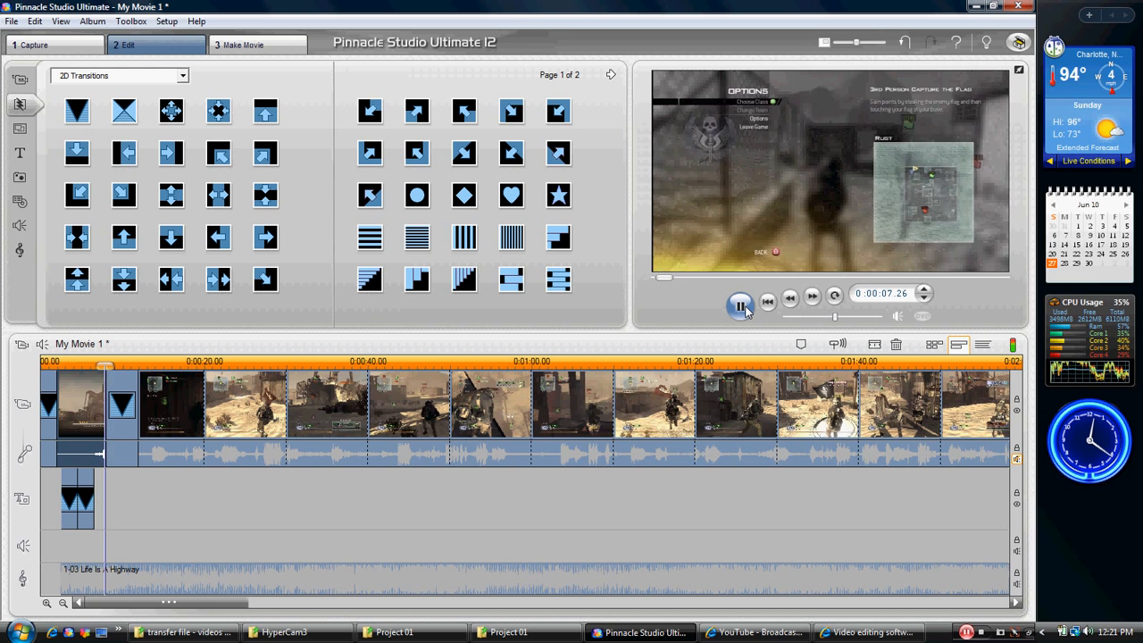
{"action": "left_click", "coordinate": [740, 305]}
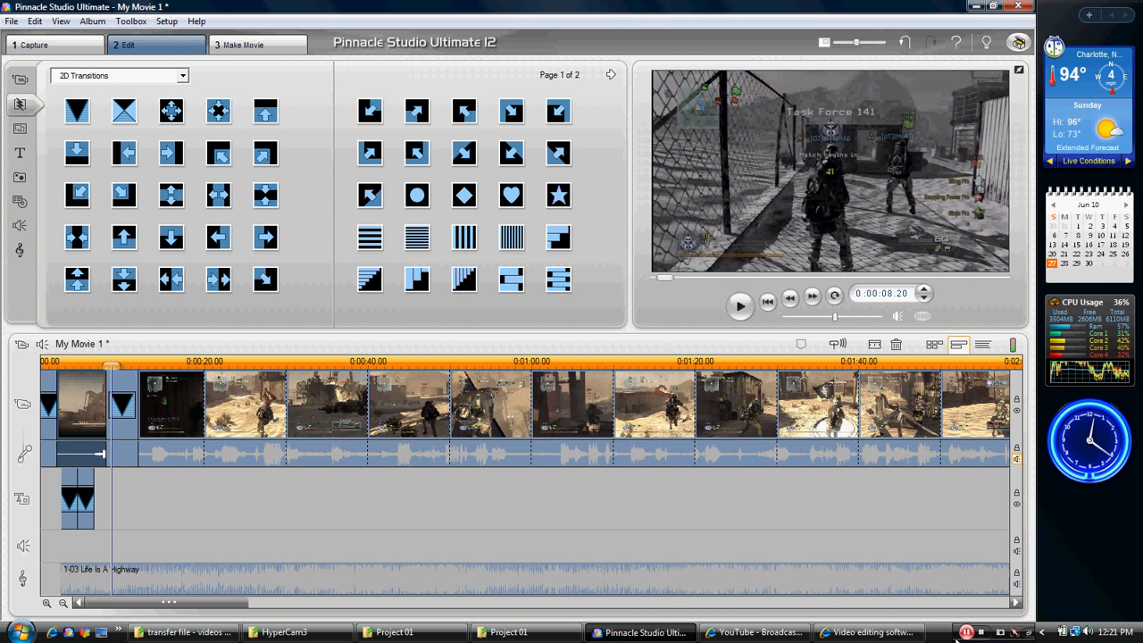